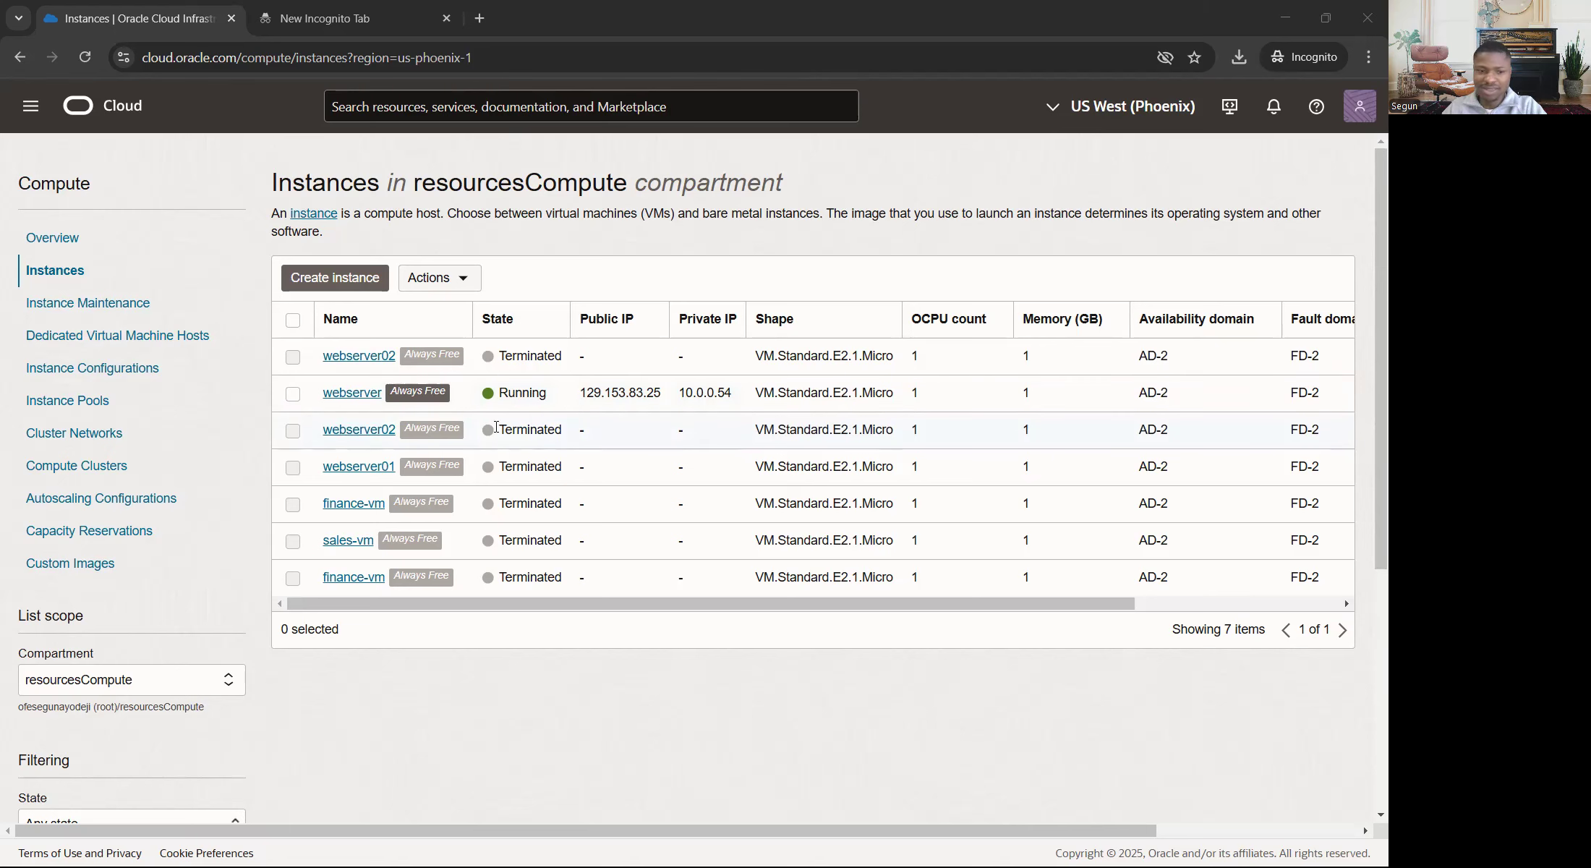
Step: Create an instance configuration named webserver-conf from the running webserver instance in the resourcesCompute compartment
left_click(362, 397)
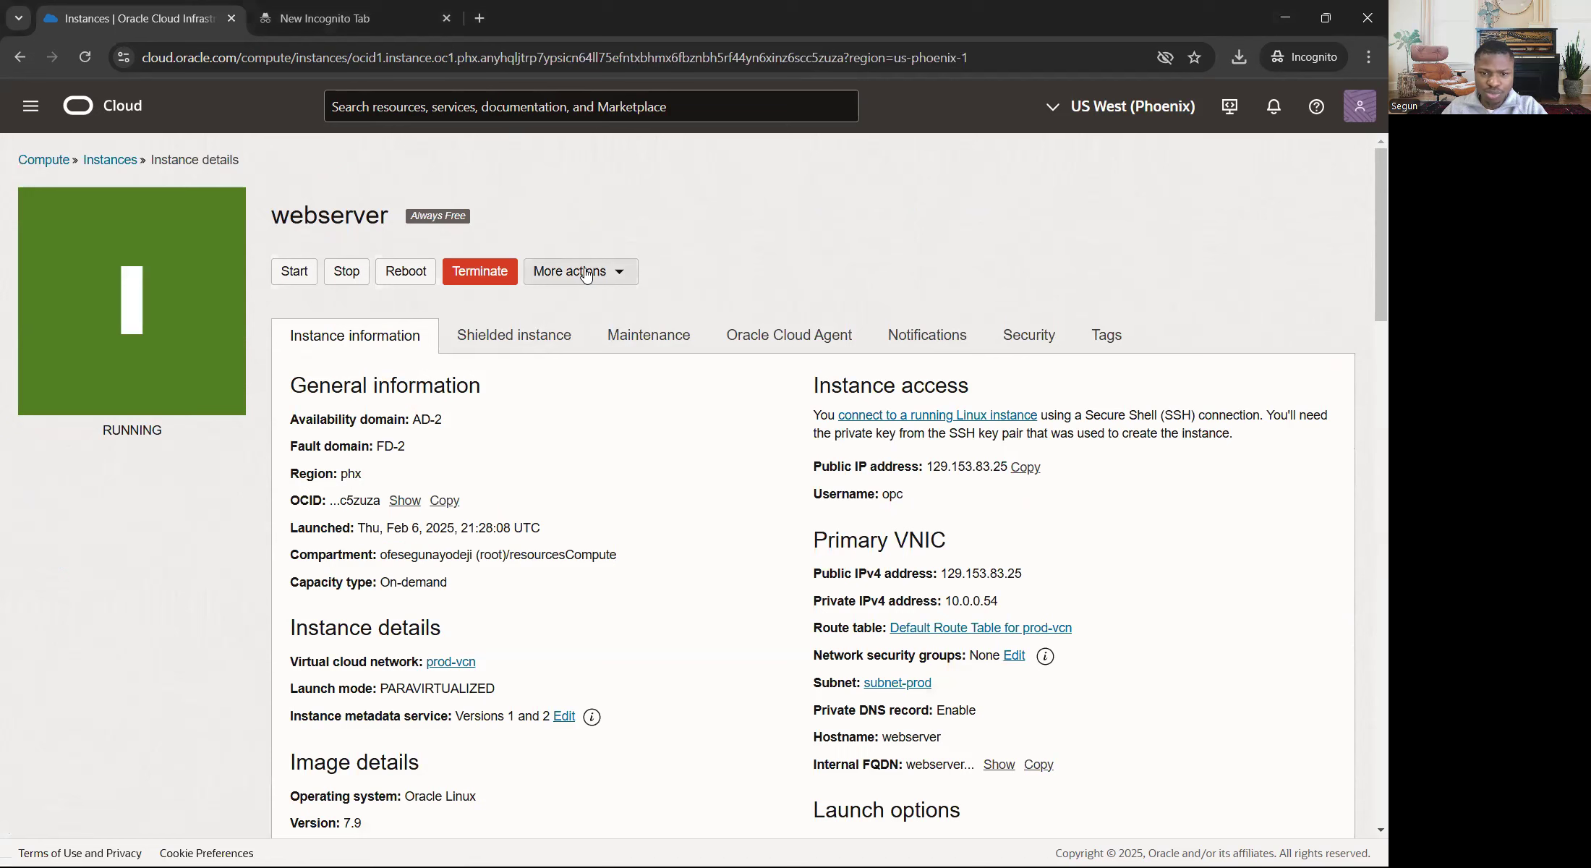
left_click(600, 278)
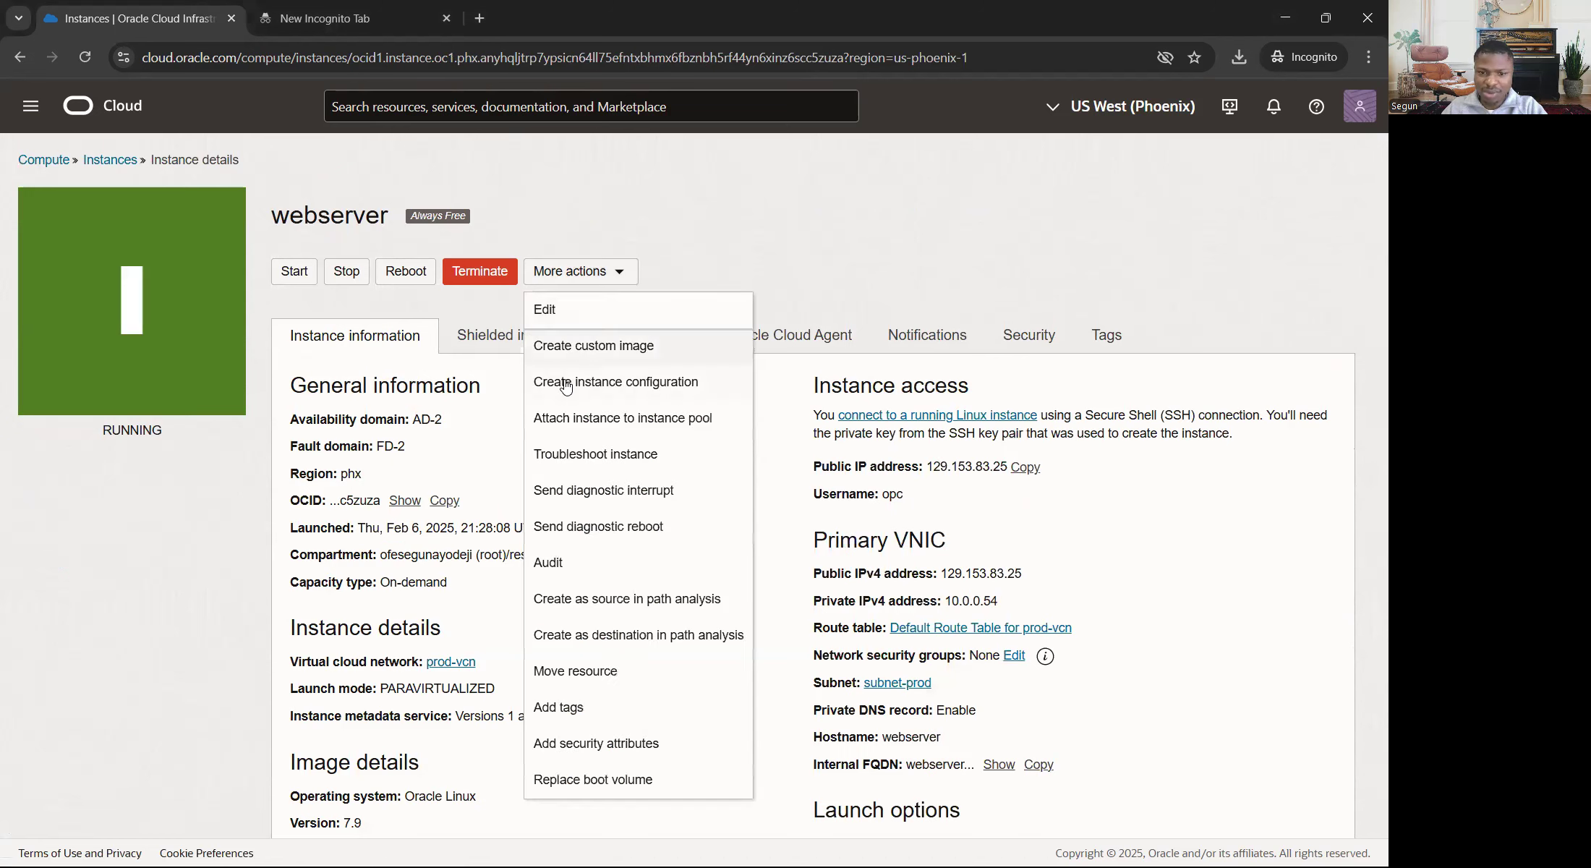
left_click(637, 384)
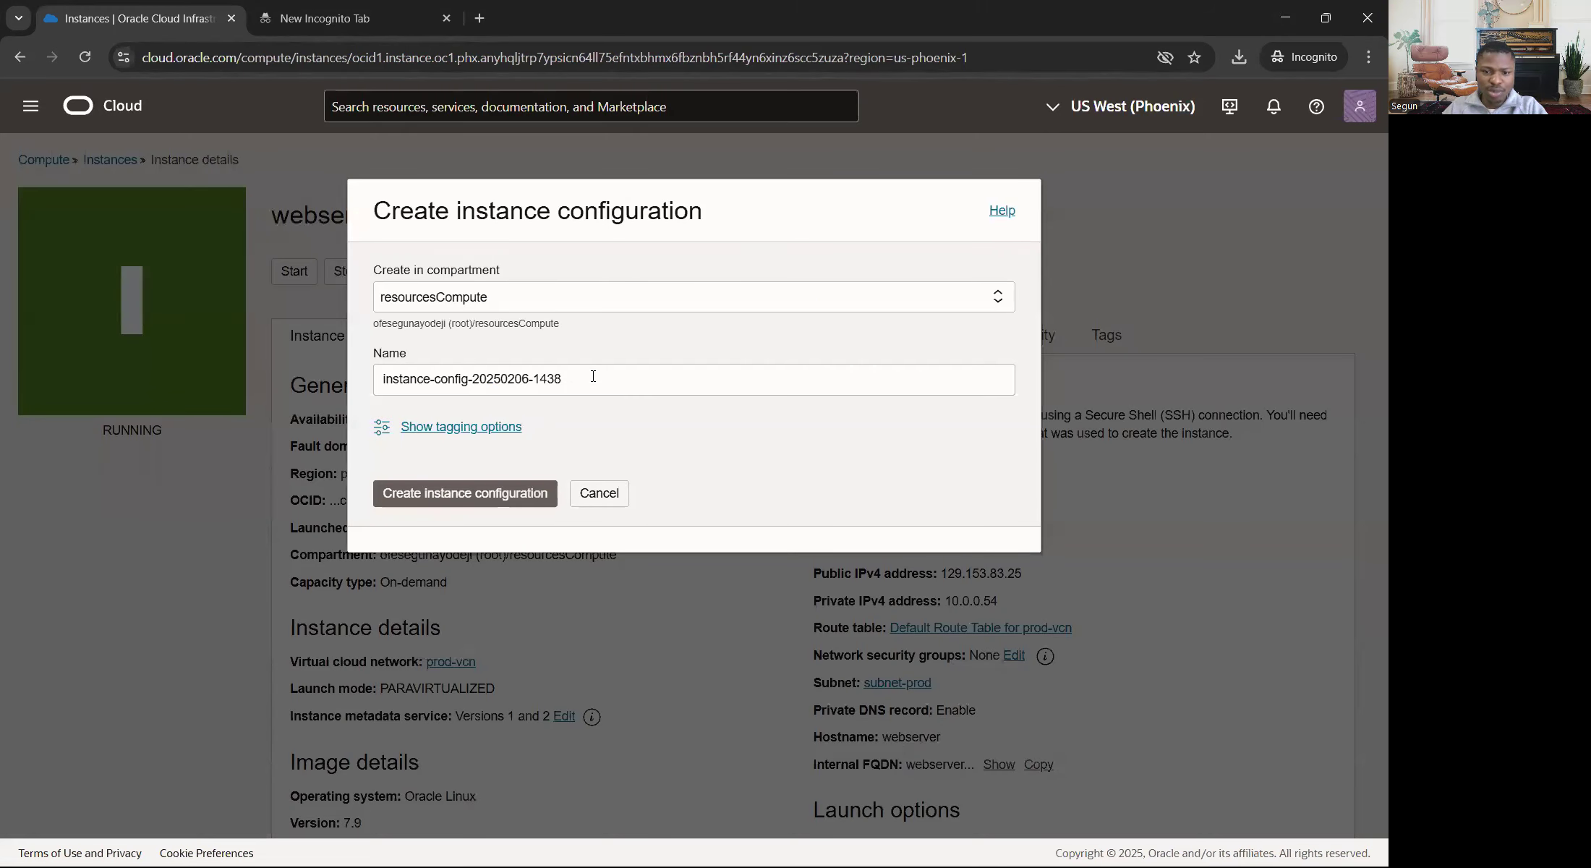
left_click_drag(593, 376, 303, 372)
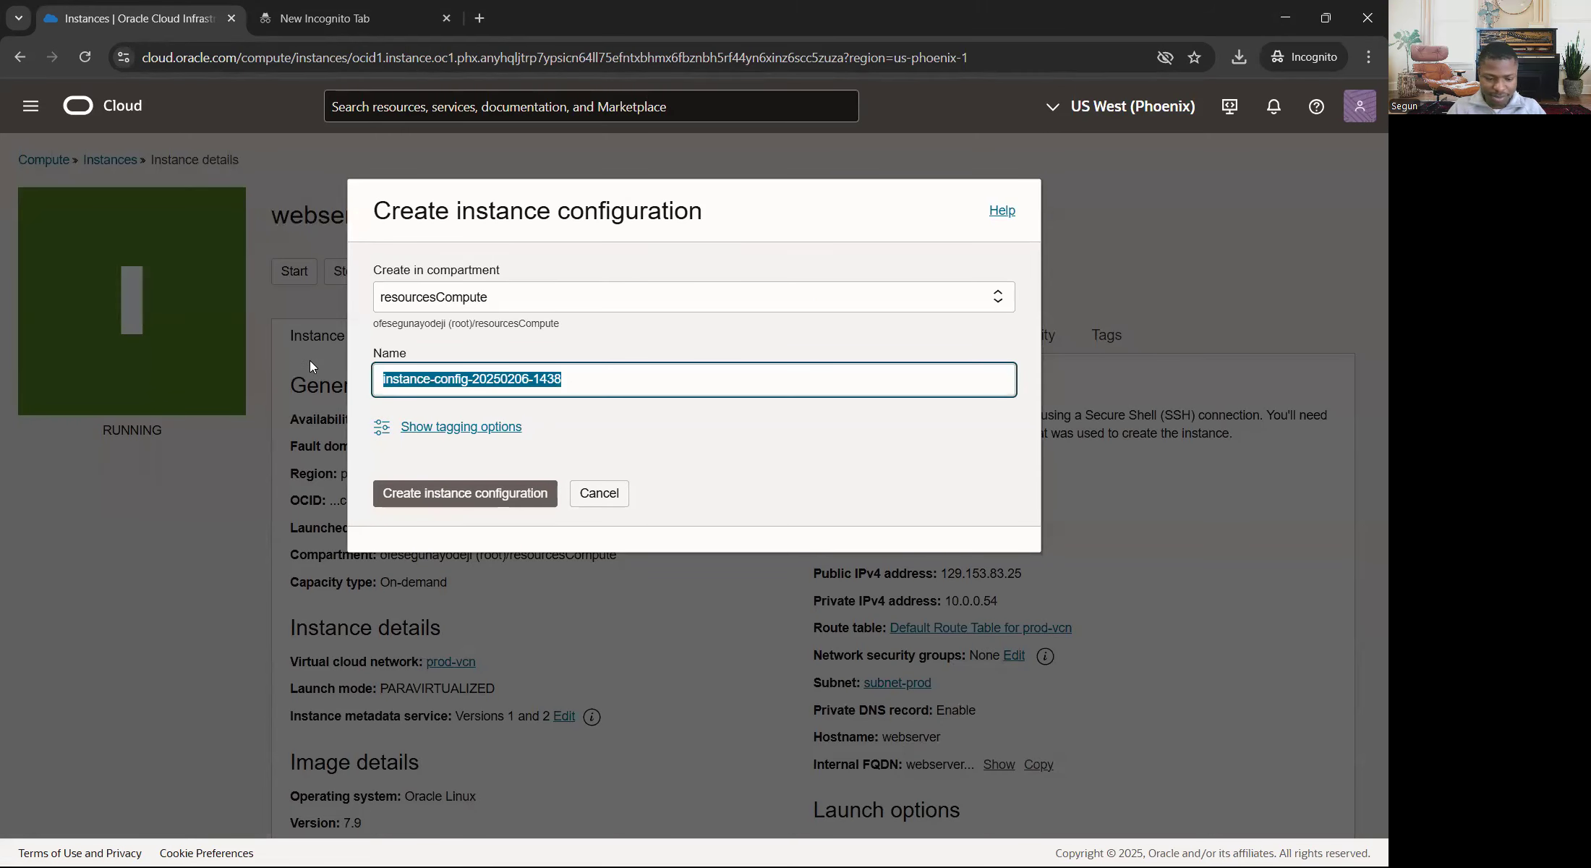
type("webserv")
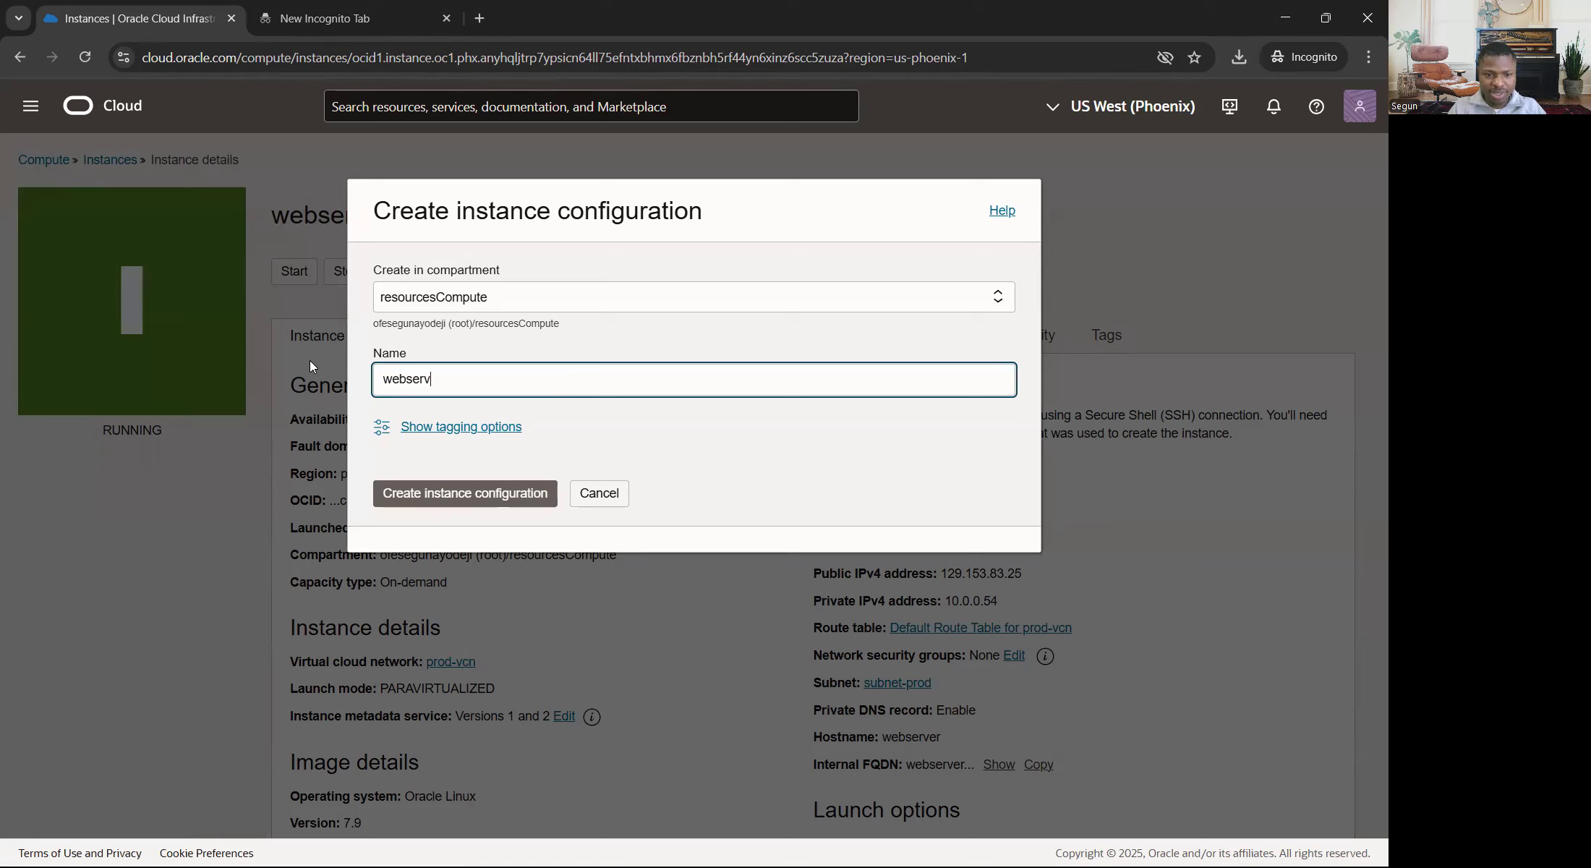
type("er-conf")
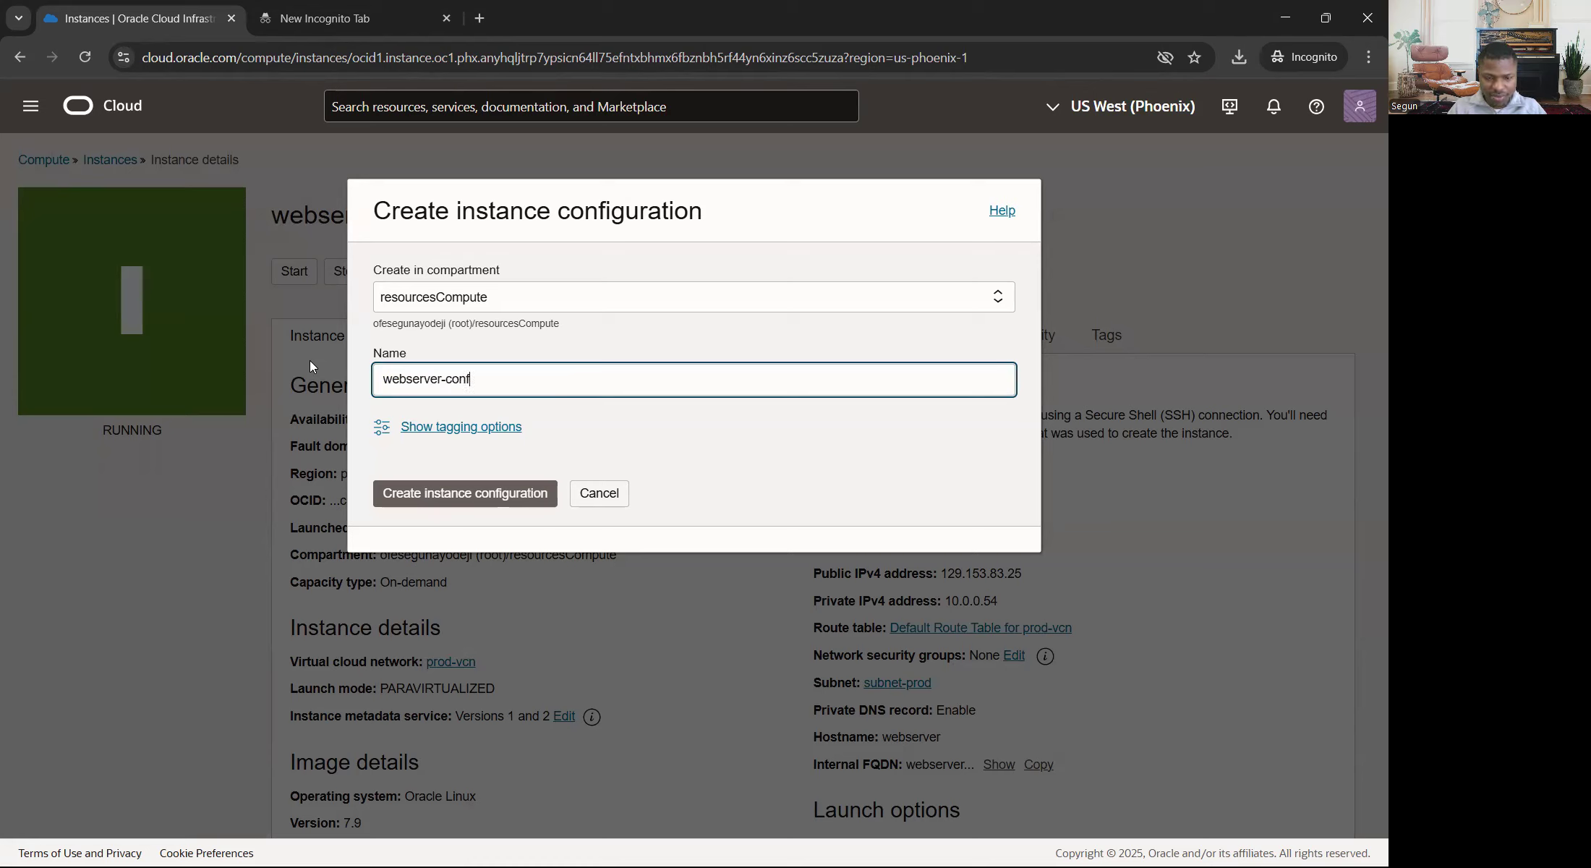
left_click(437, 501)
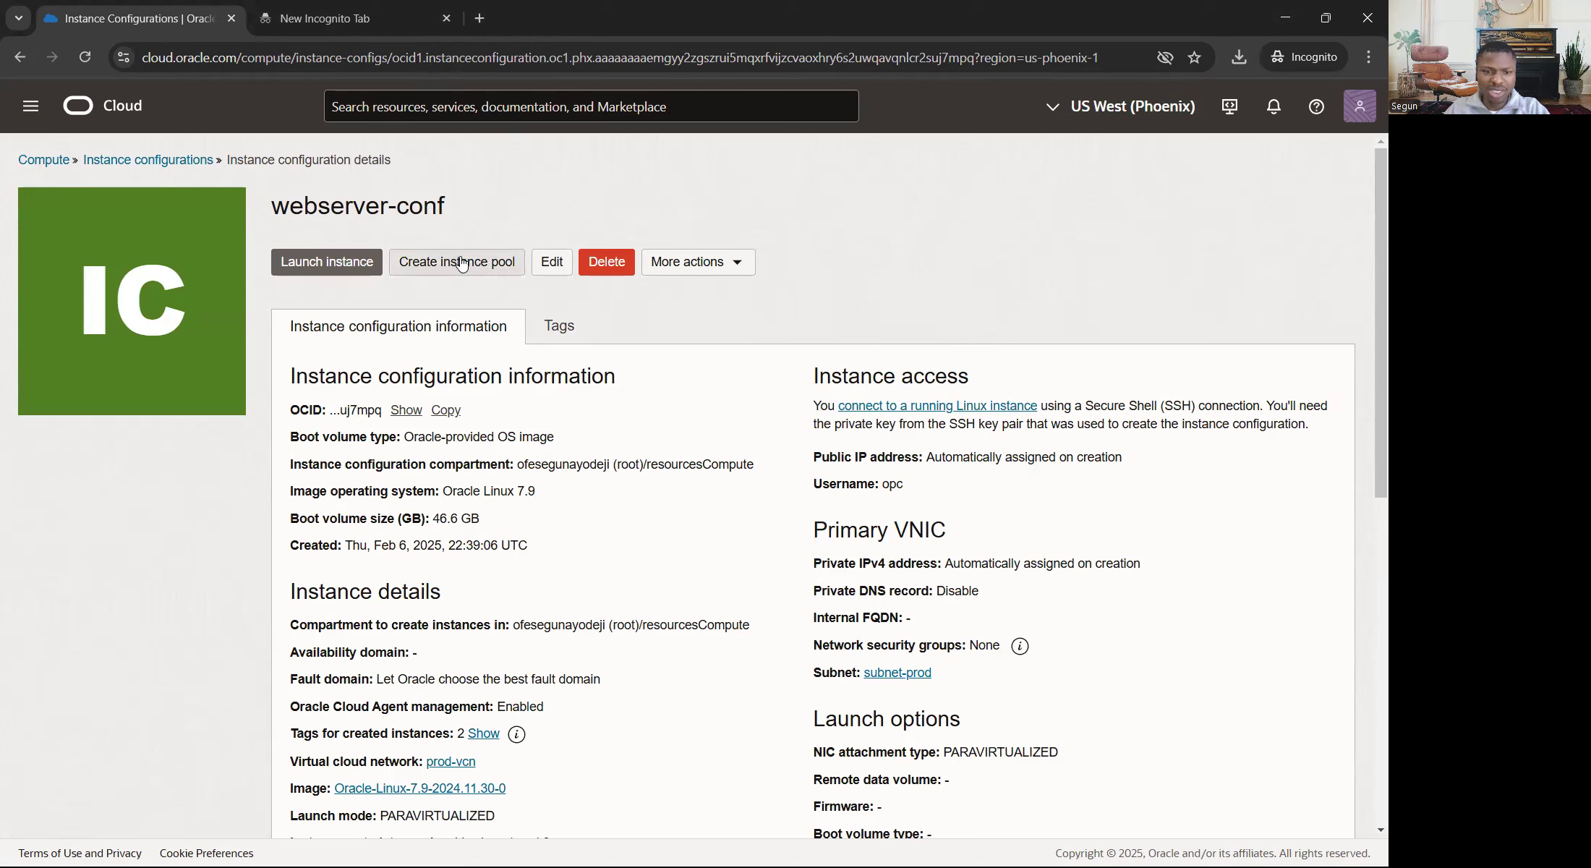
Step: Start creating an instance pool from webserver-conf and name it webserver-pool
left_click(495, 262)
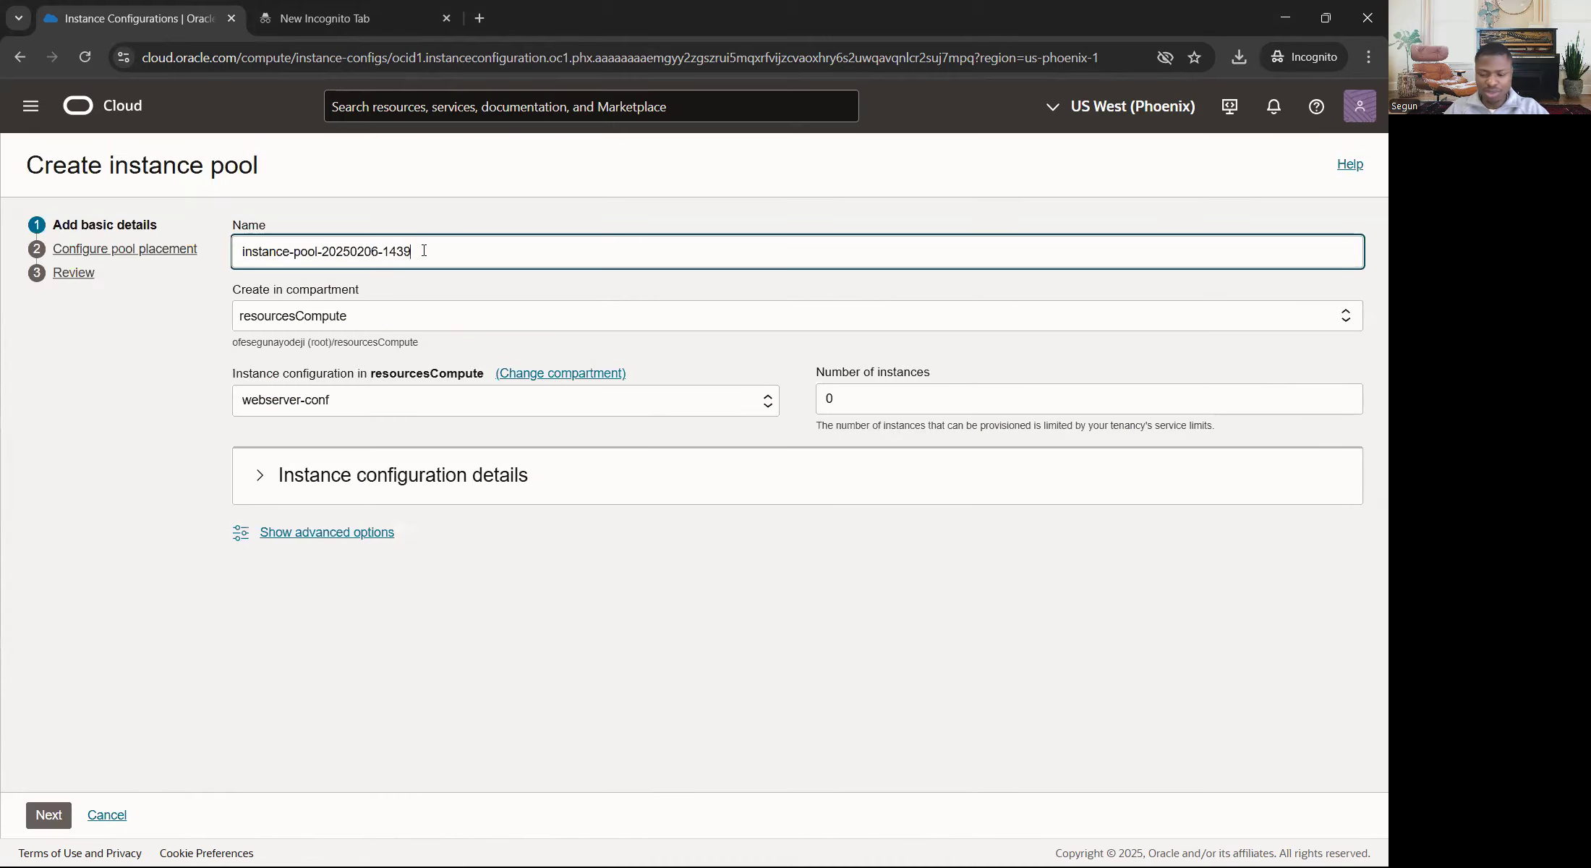
key("ctrl+a")
type("webser")
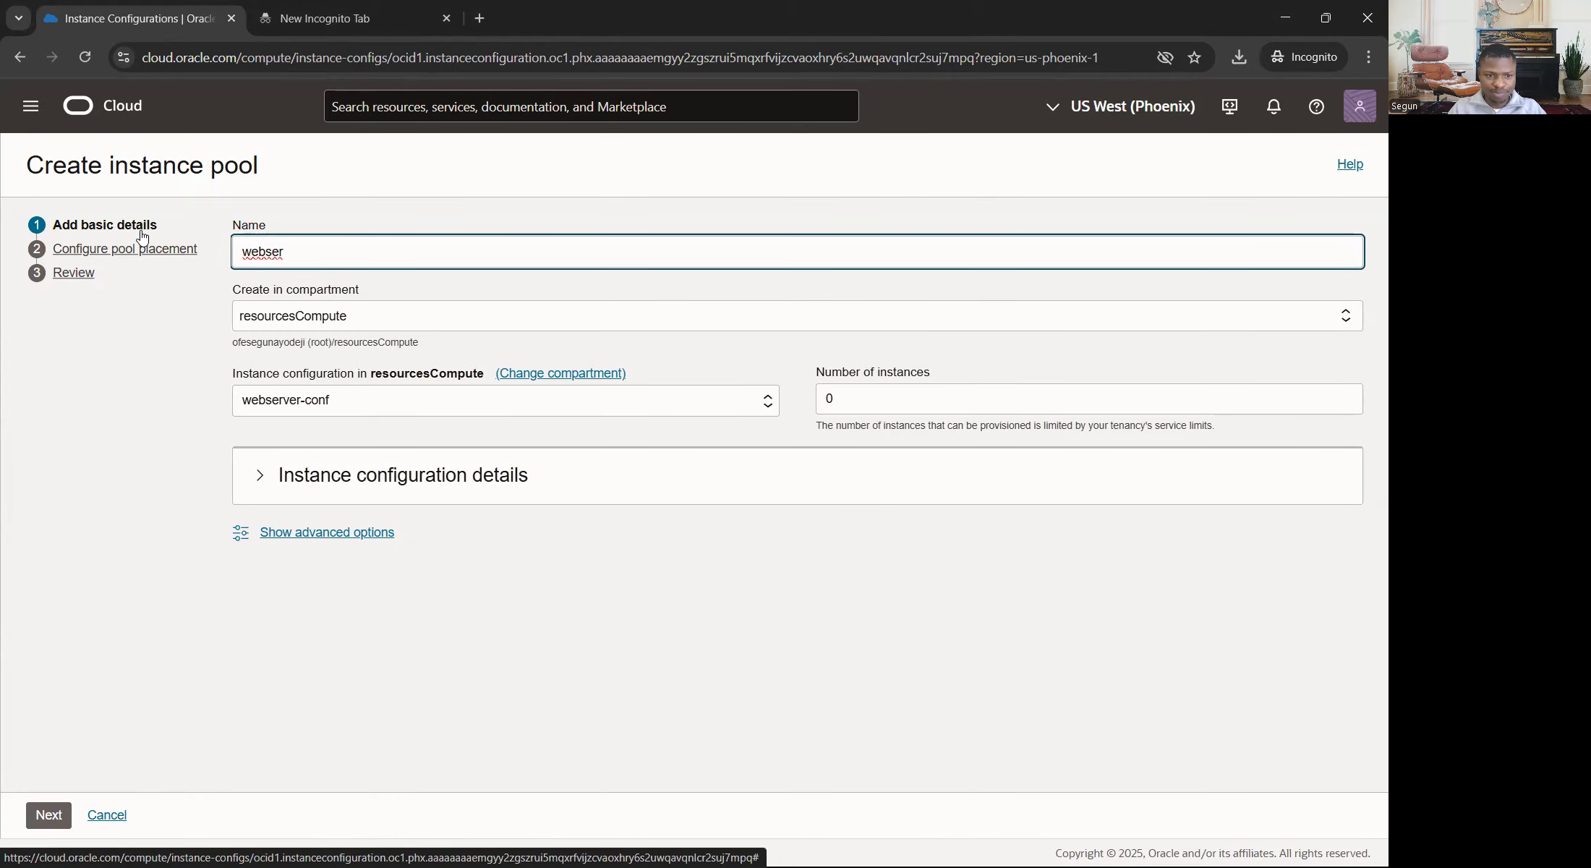
type("ver-pool")
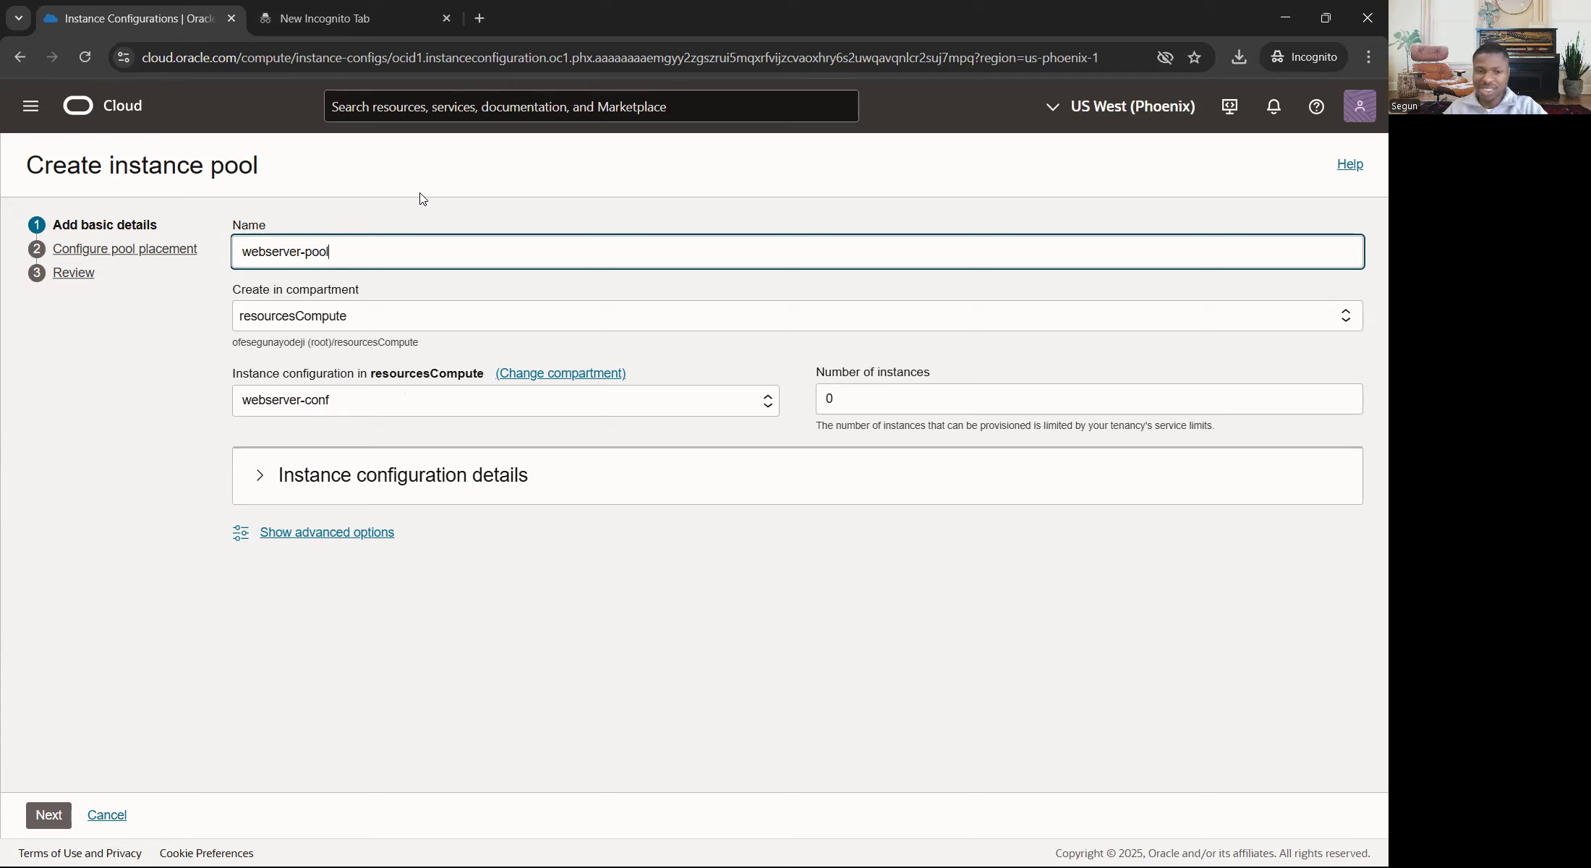
left_click(344, 414)
left_click(389, 400)
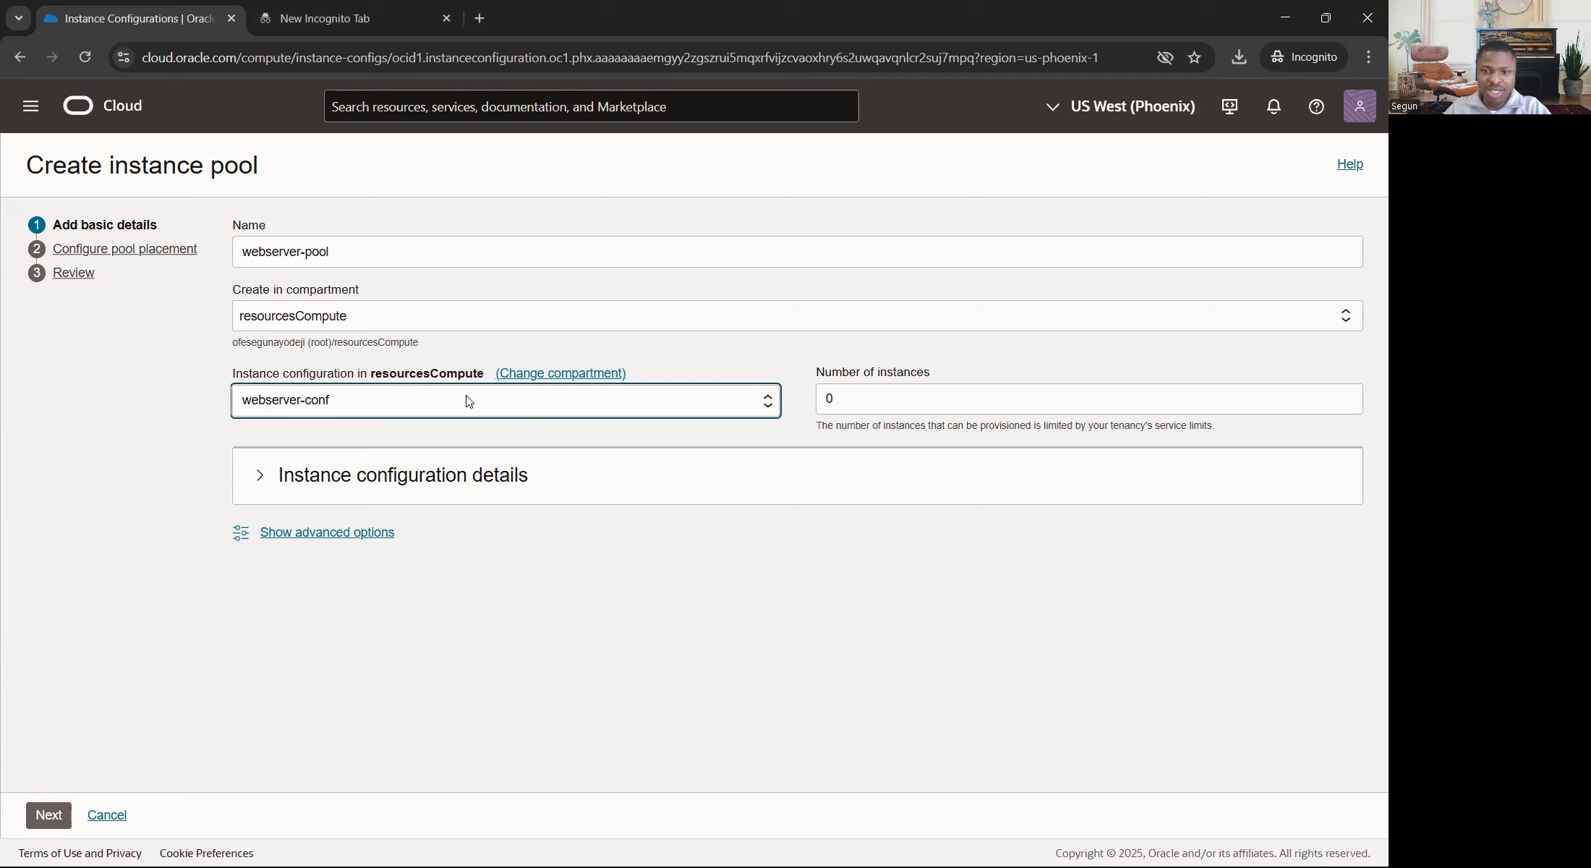
Step: Set the pool's number of instances to 1
left_click(864, 396)
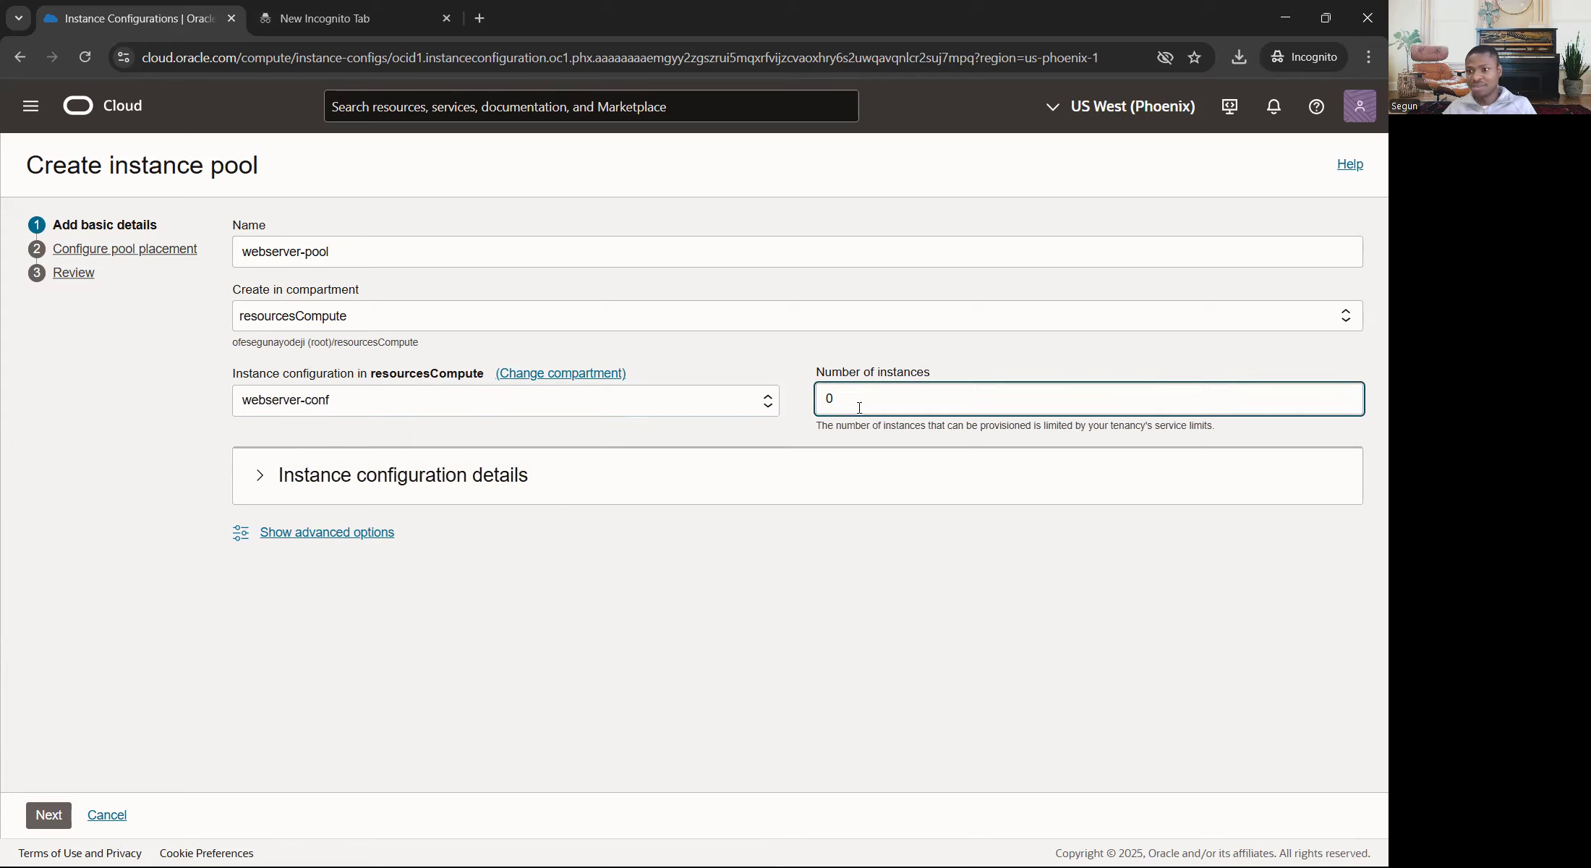
double_click(828, 400)
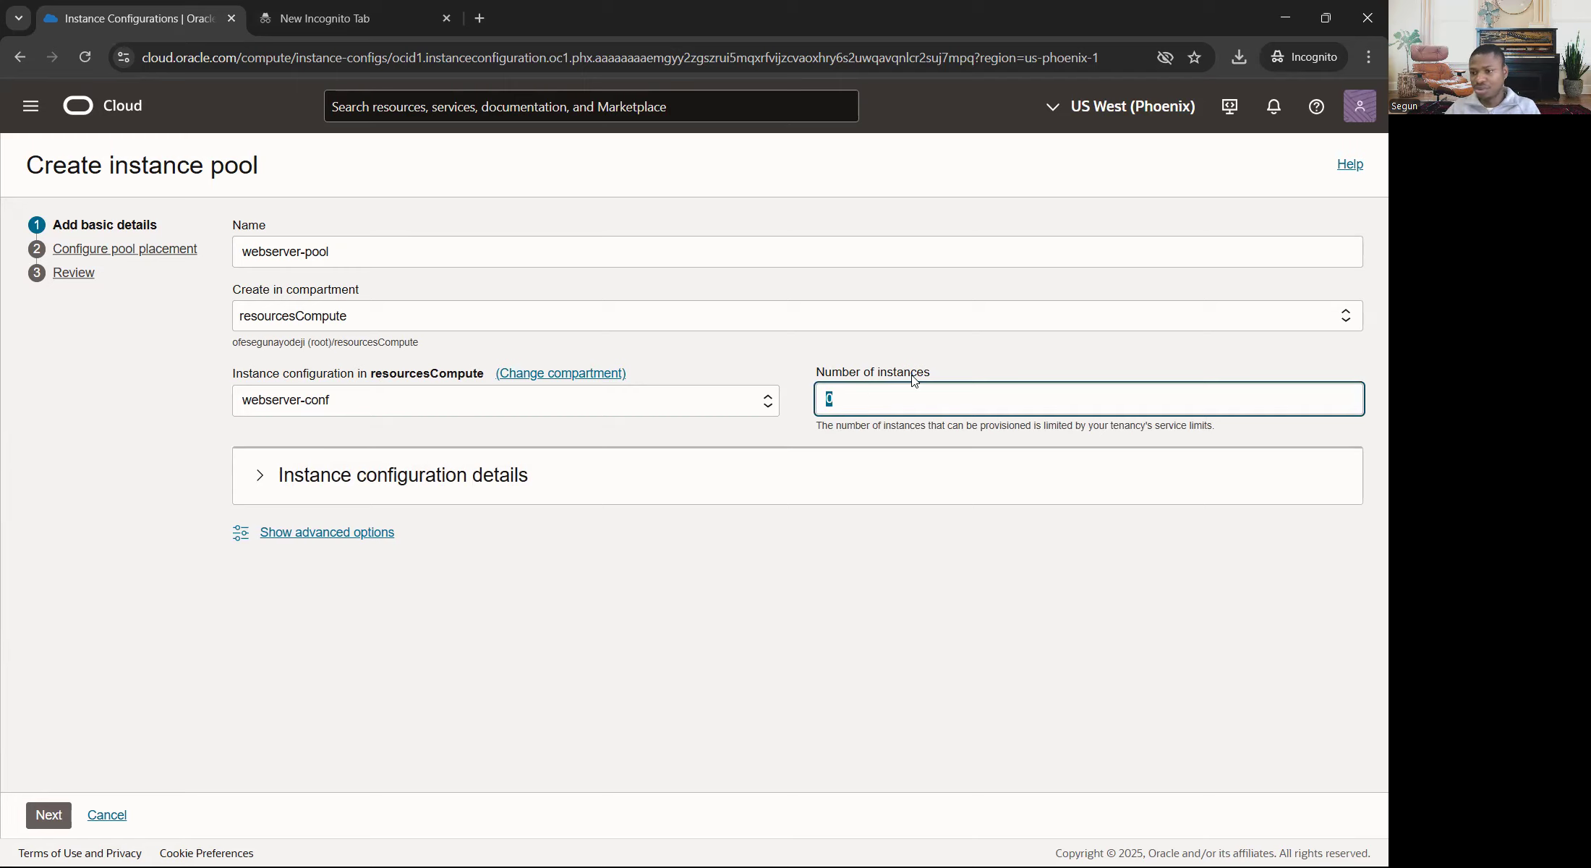
type("300")
key("BackSpace")
key("BackSpace")
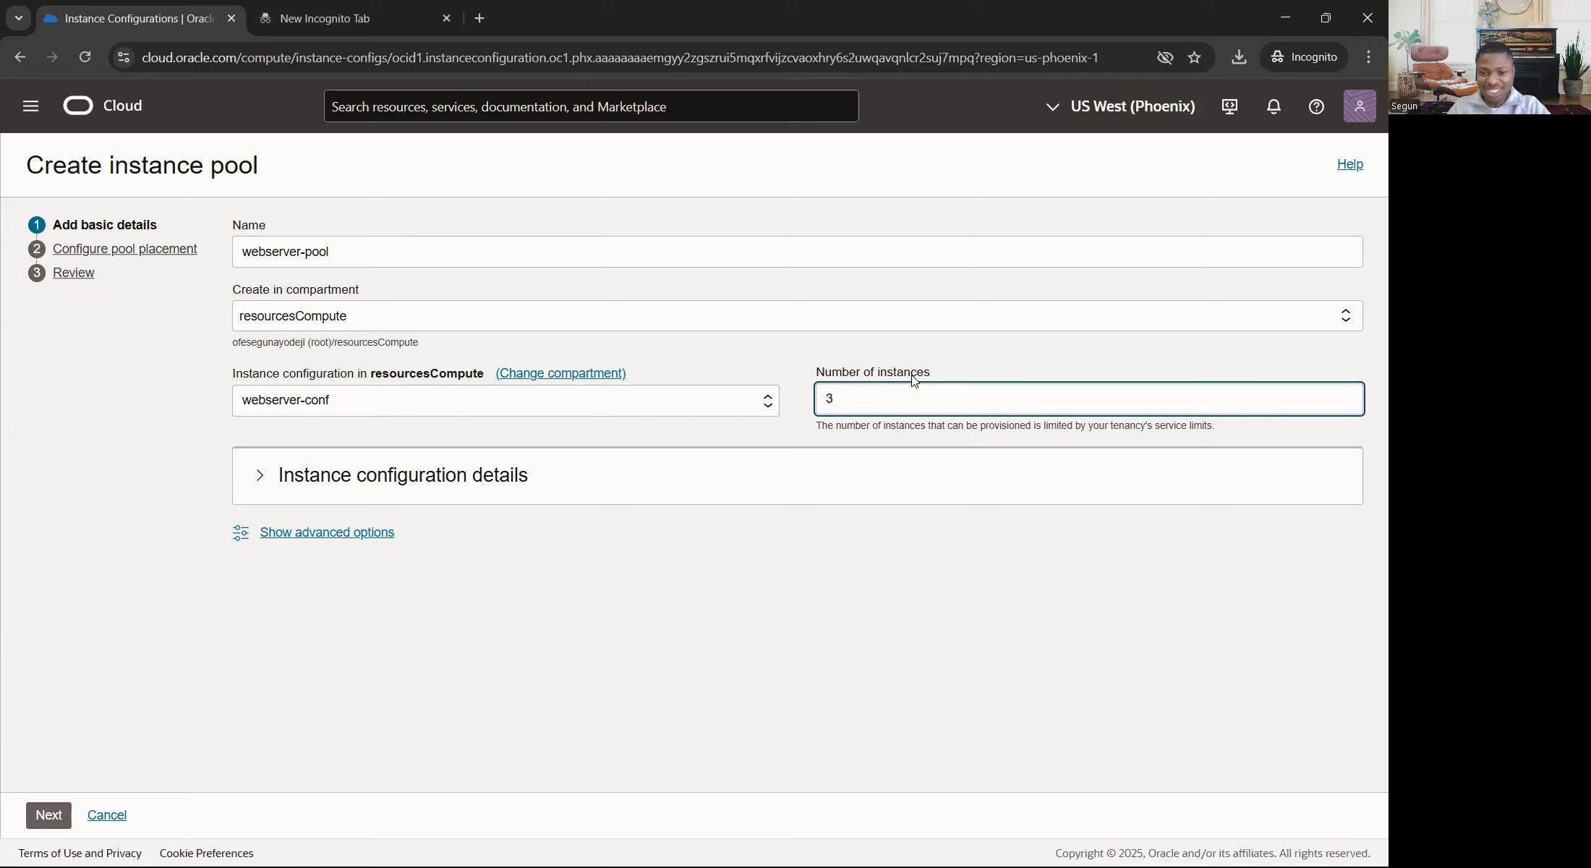
key("BackSpace")
type("1")
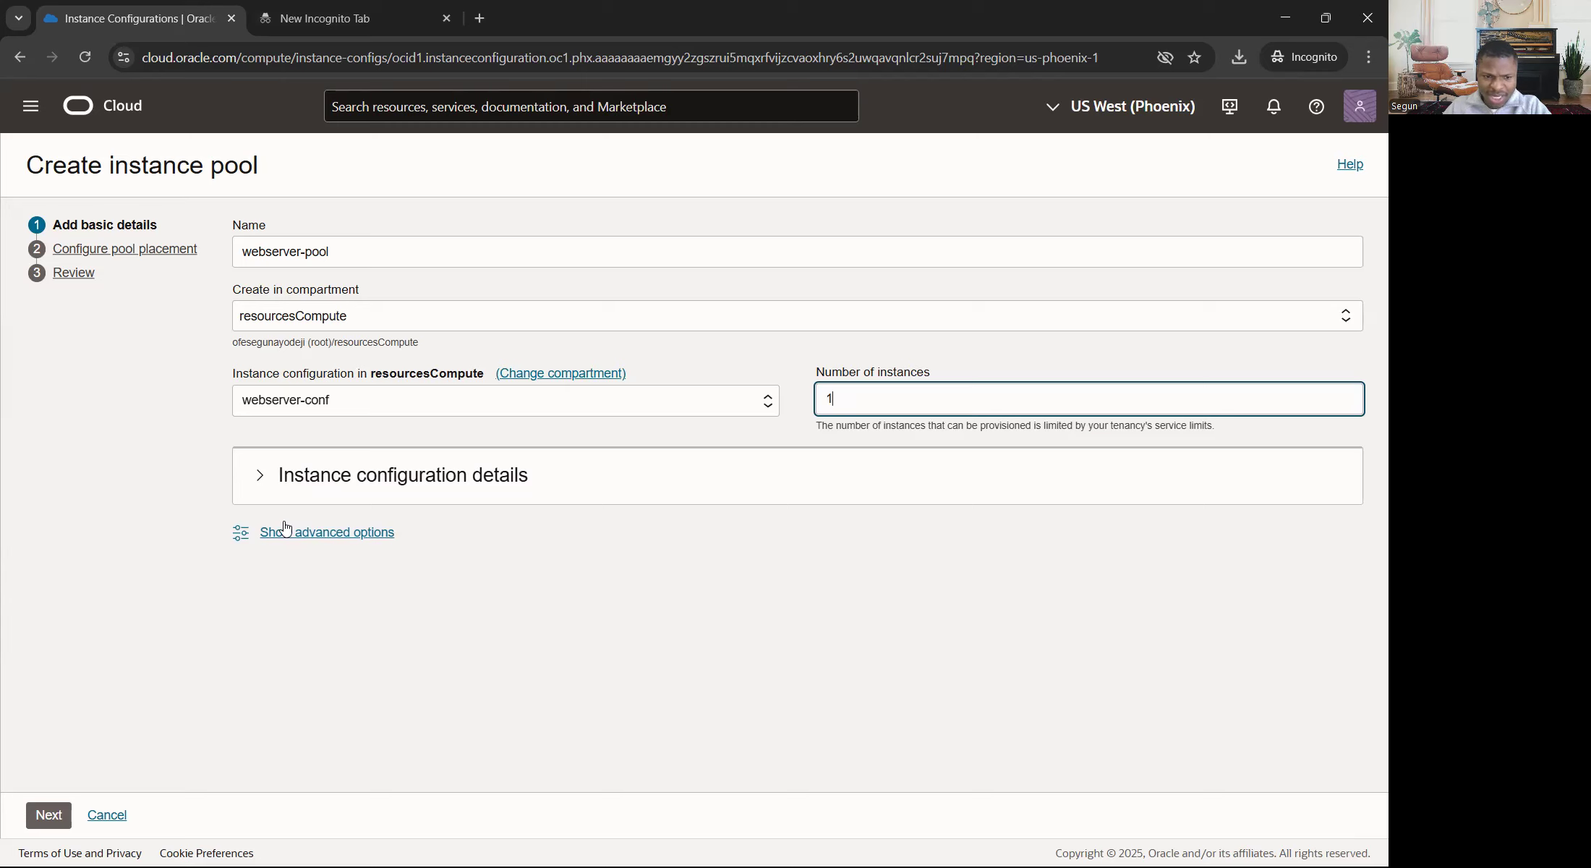
Step: Show the instance pool's advanced options and examine its tagging fields
left_click(328, 533)
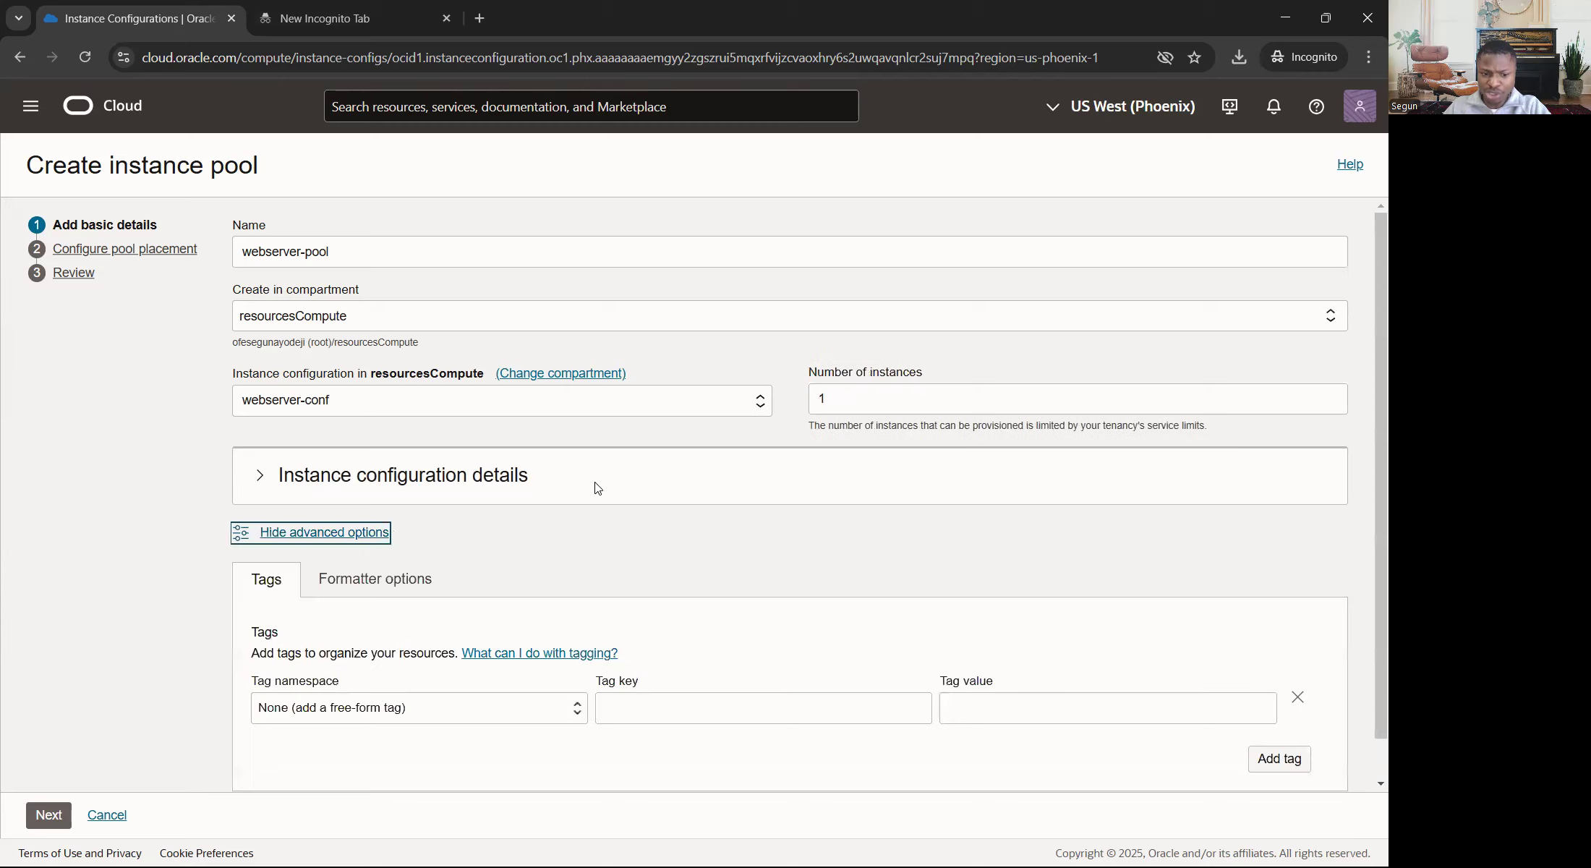
scroll(644, 490, "down", 1)
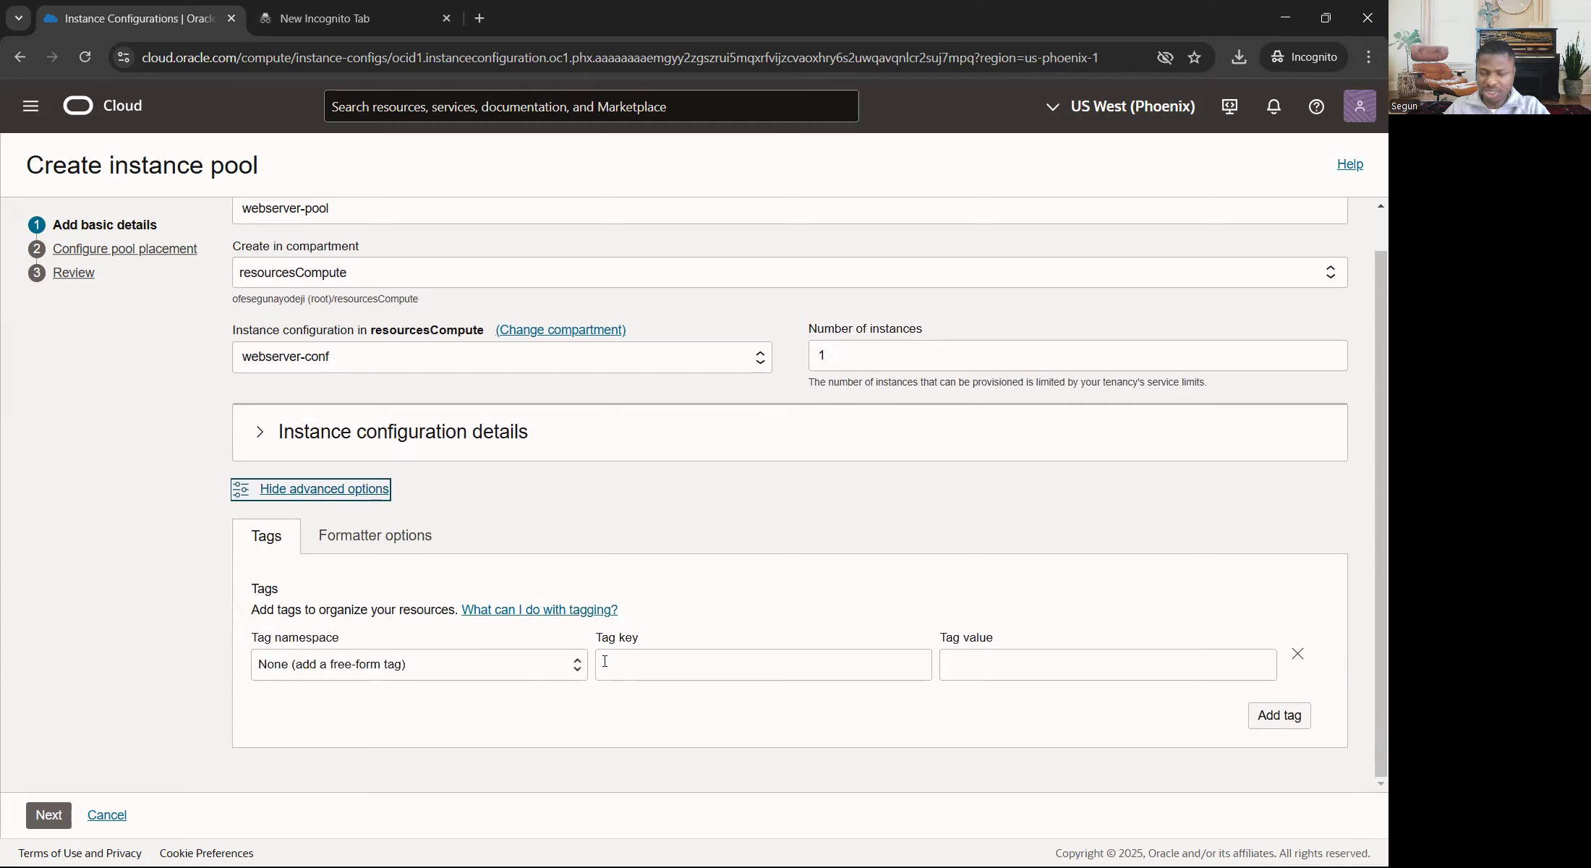
left_click(925, 669)
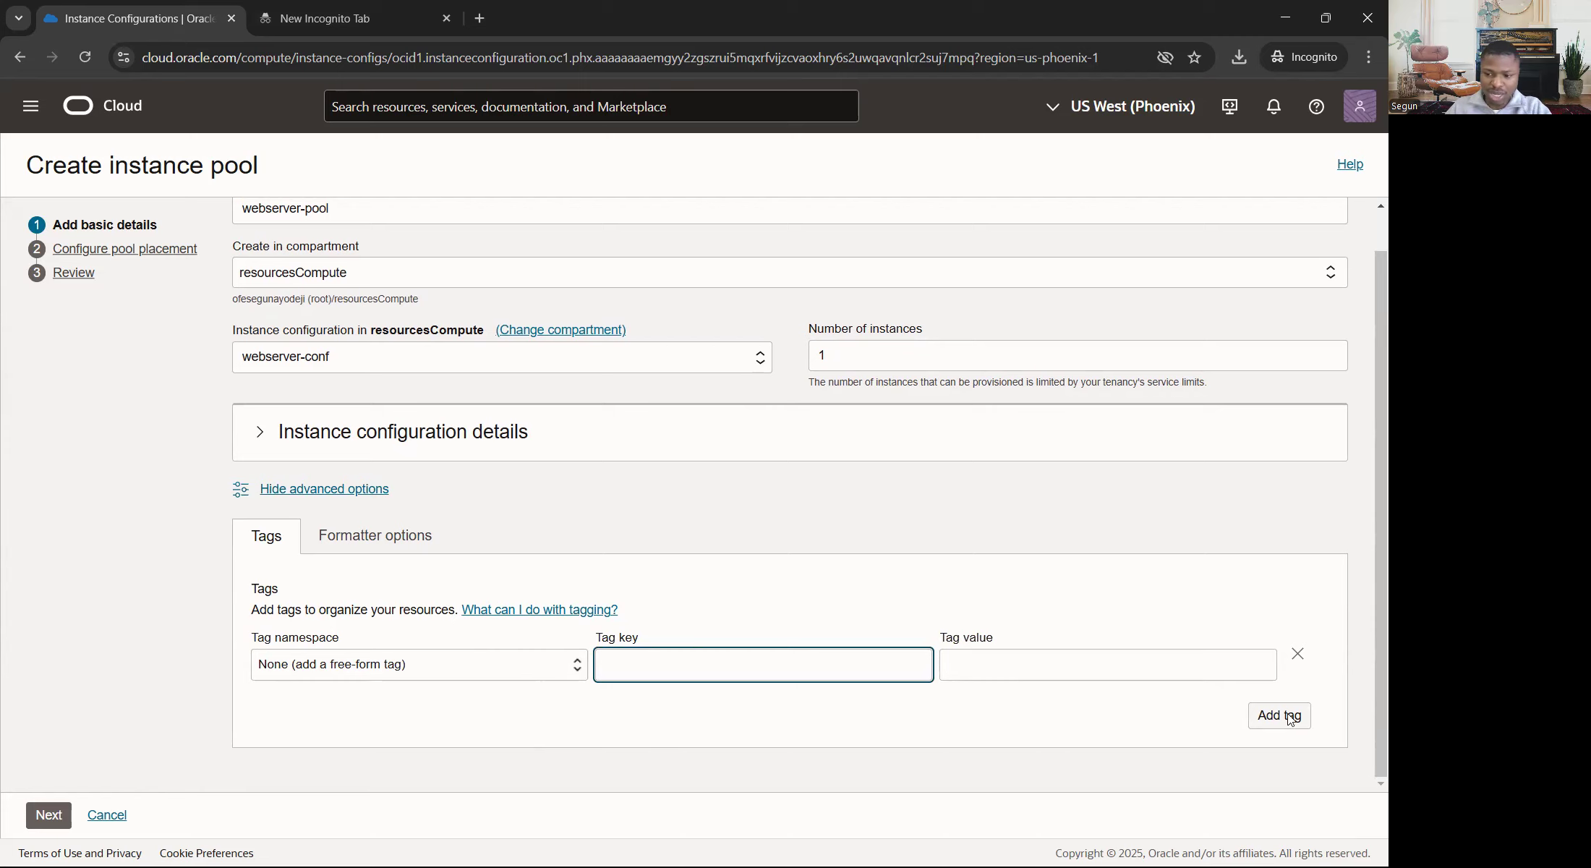
Step: Proceed to the pool placement settings and set the availability domain to AD 2
left_click(49, 815)
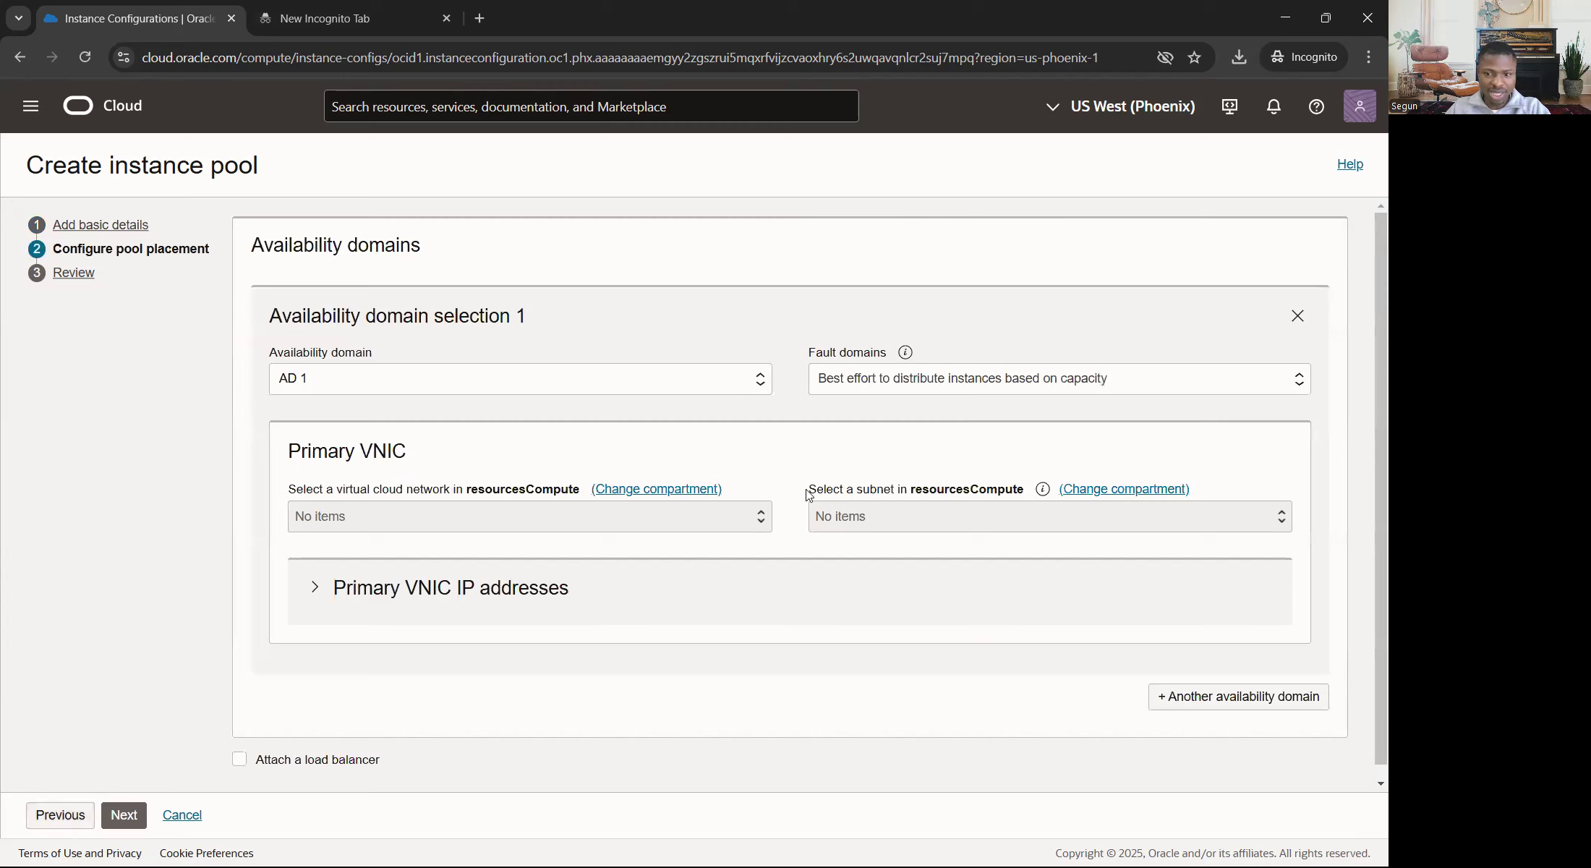
scroll(531, 418, "down", 1)
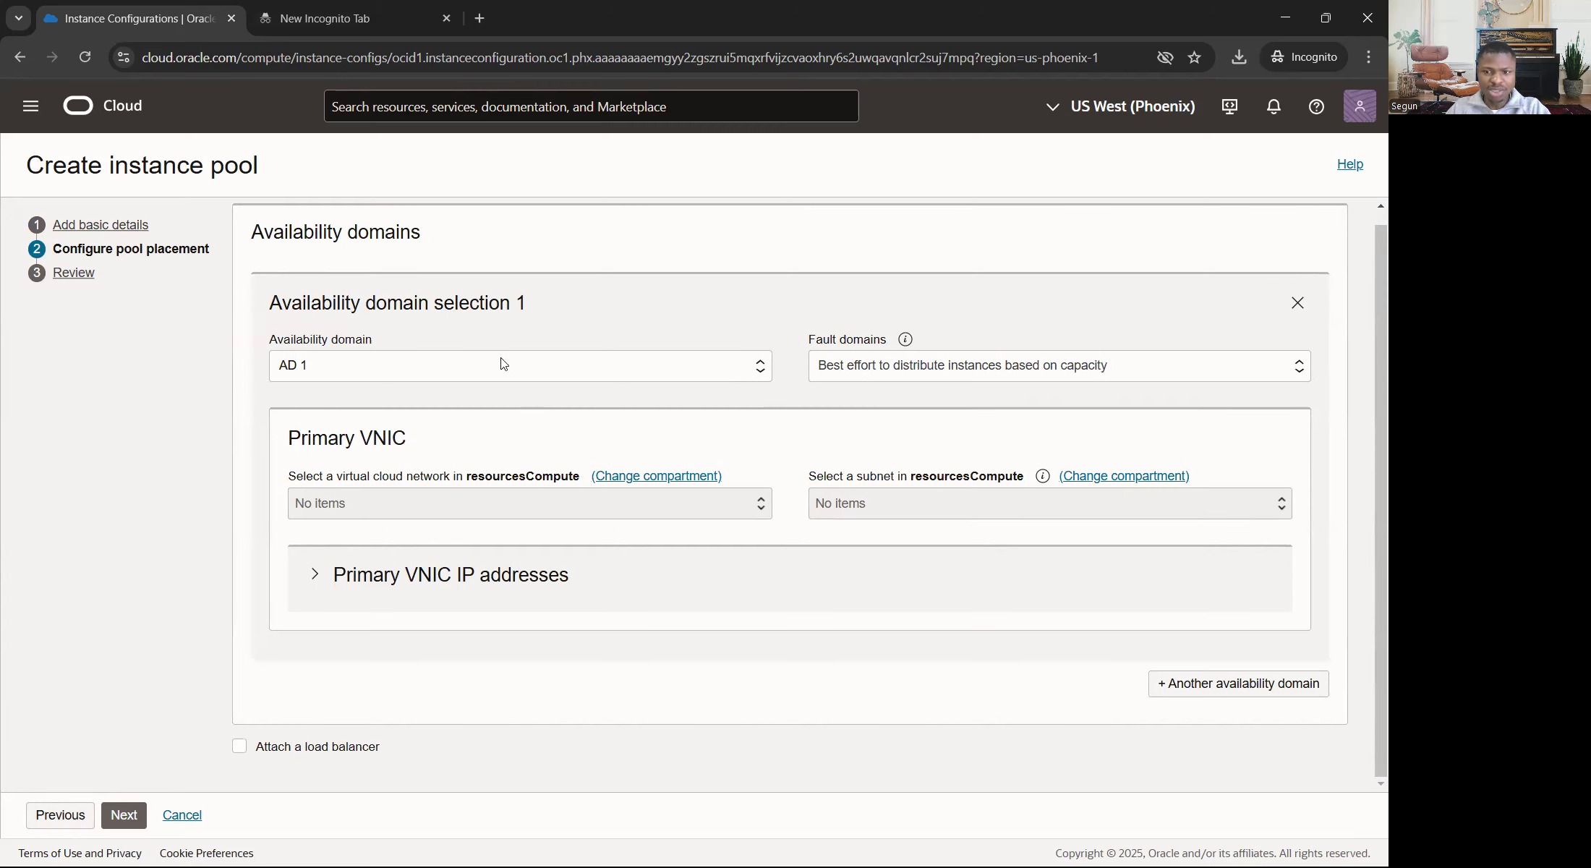
left_click(504, 378)
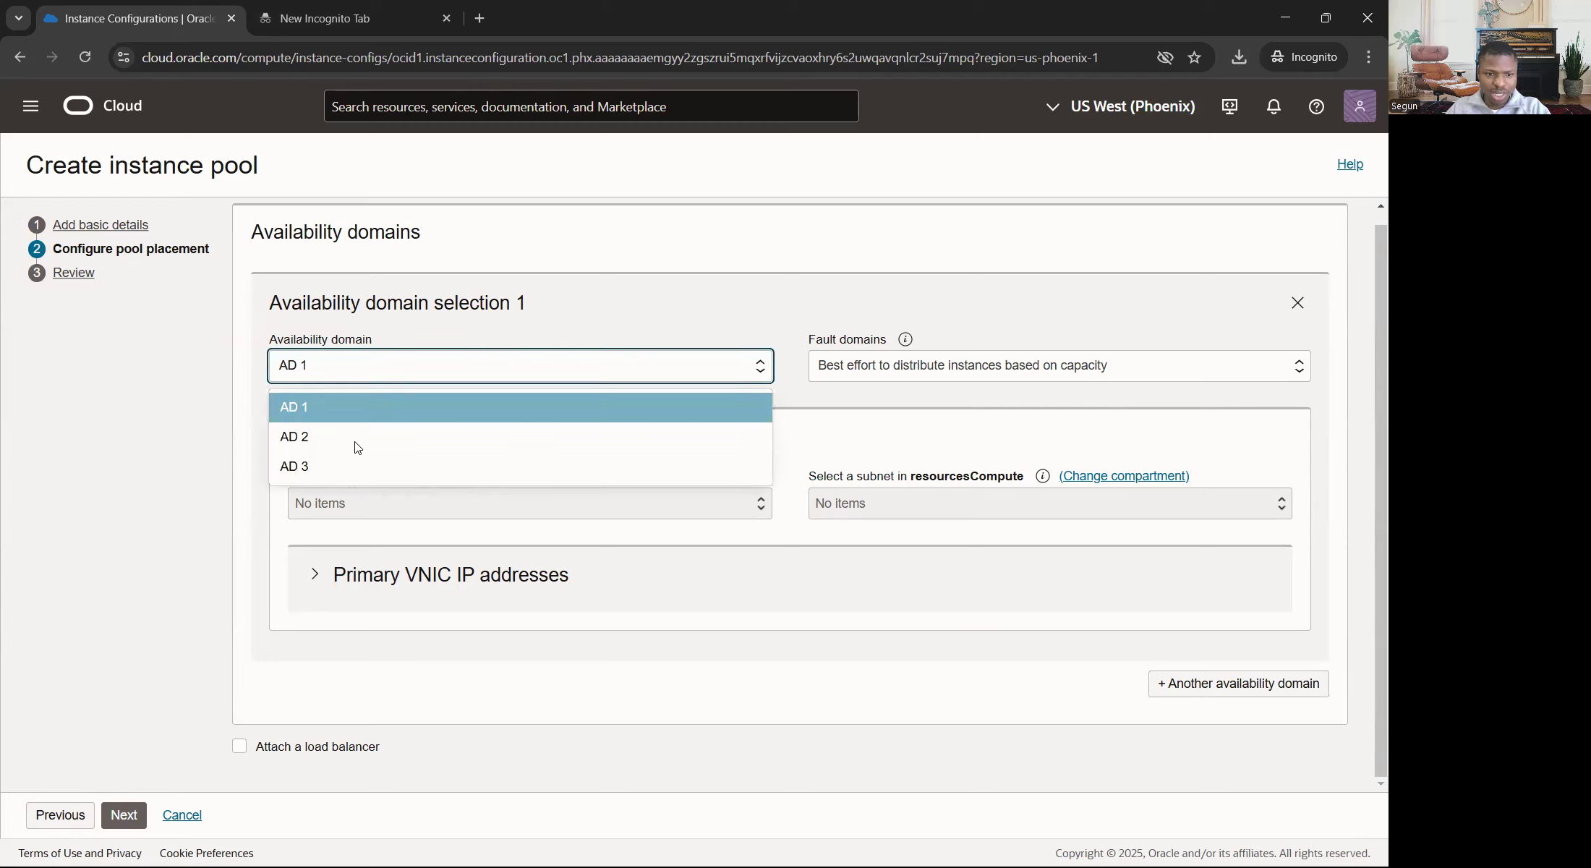
left_click(730, 437)
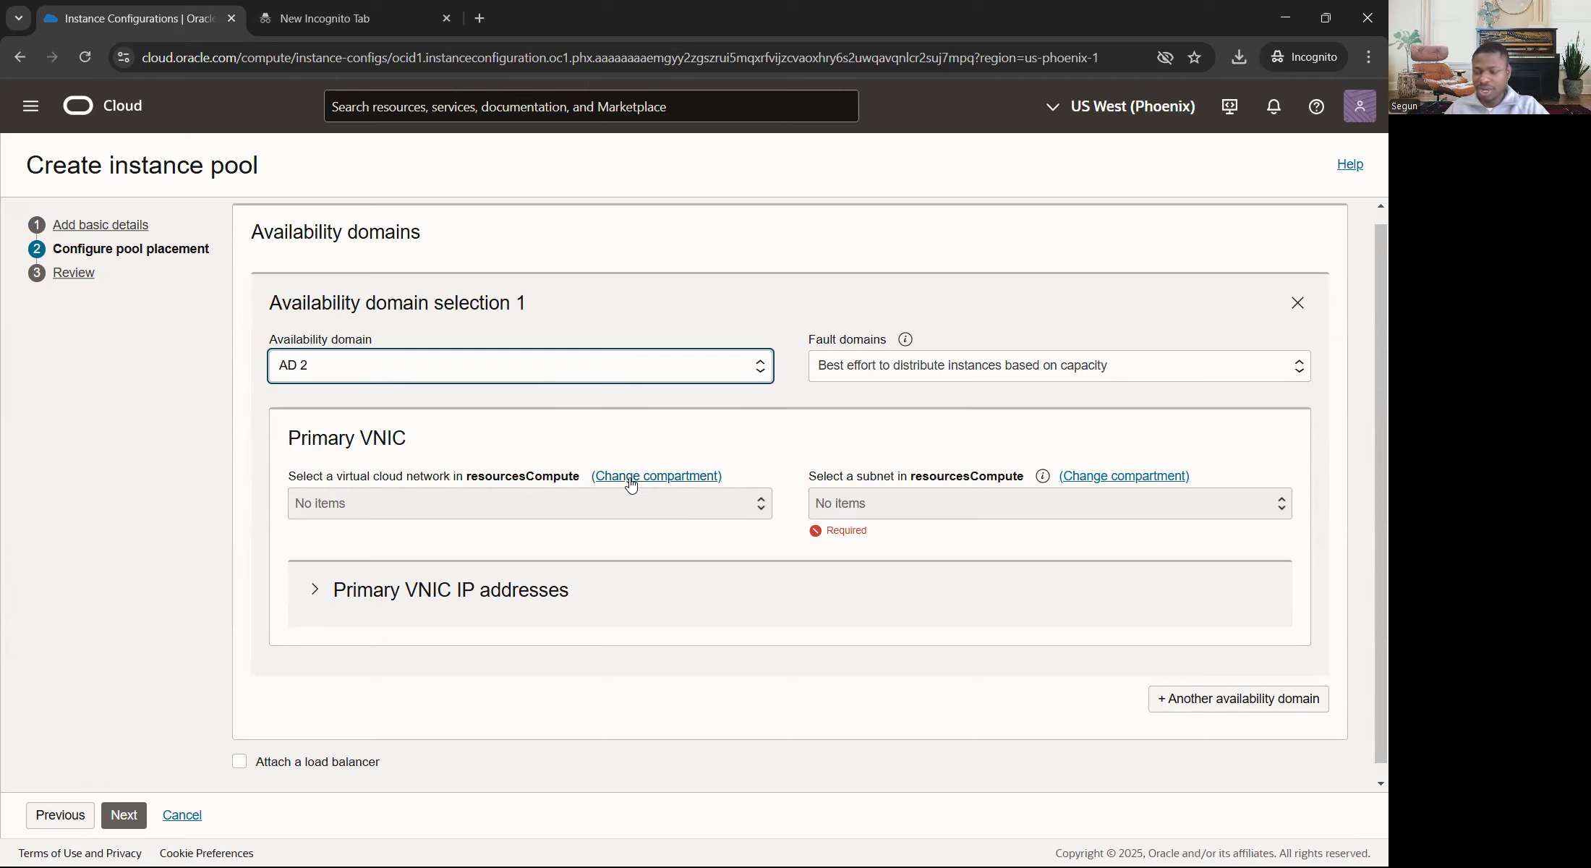
Step: Switch the primary VNIC's network compartment to resourcesNetworking and select the prod-vcn virtual cloud network
left_click(657, 484)
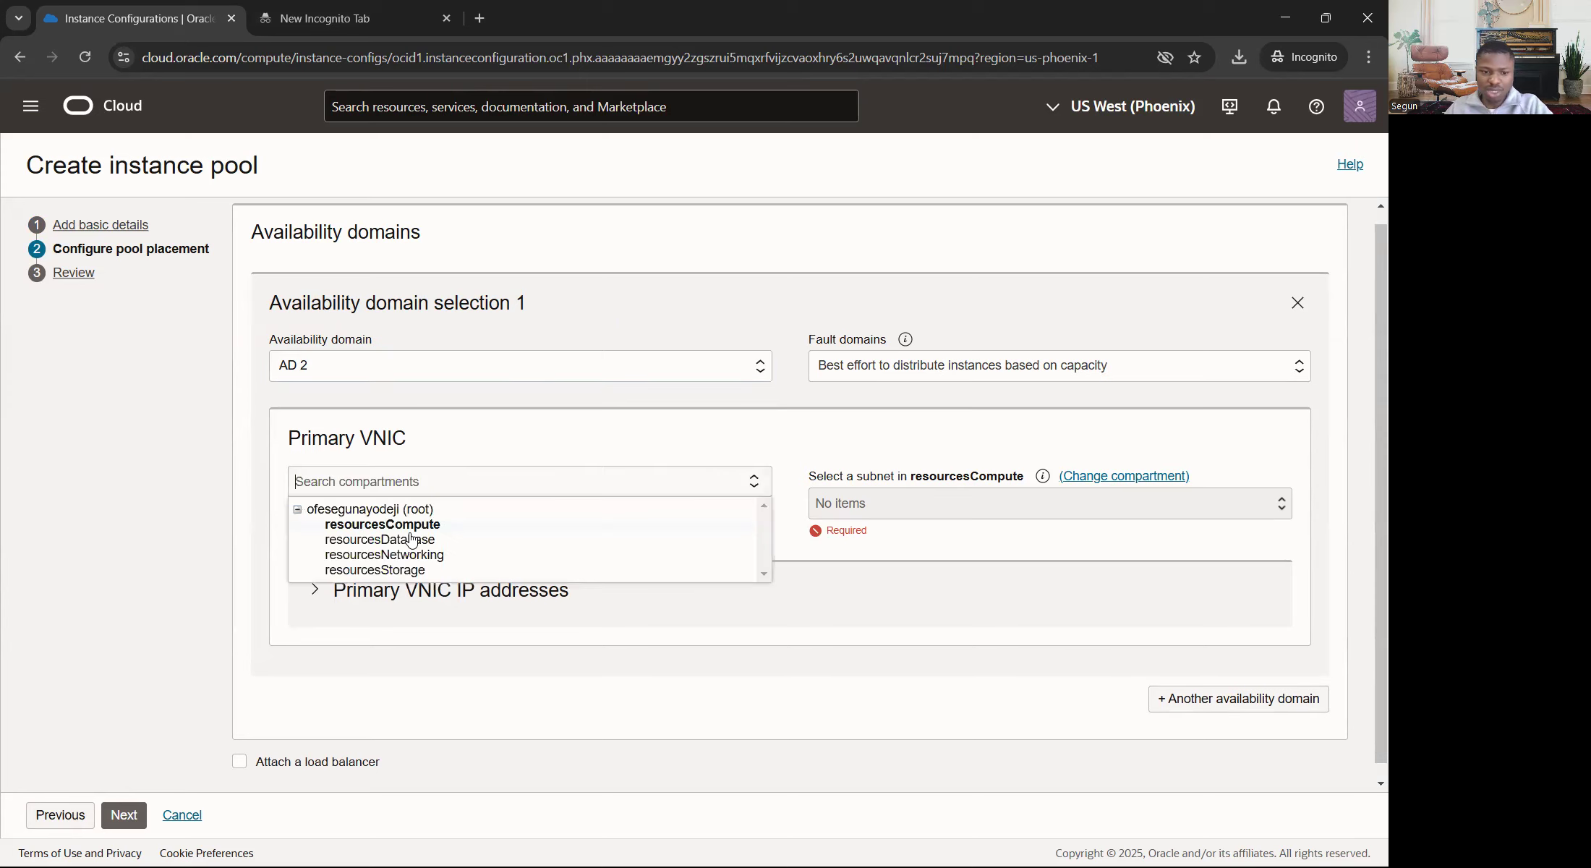
left_click(409, 552)
left_click(596, 502)
left_click(377, 552)
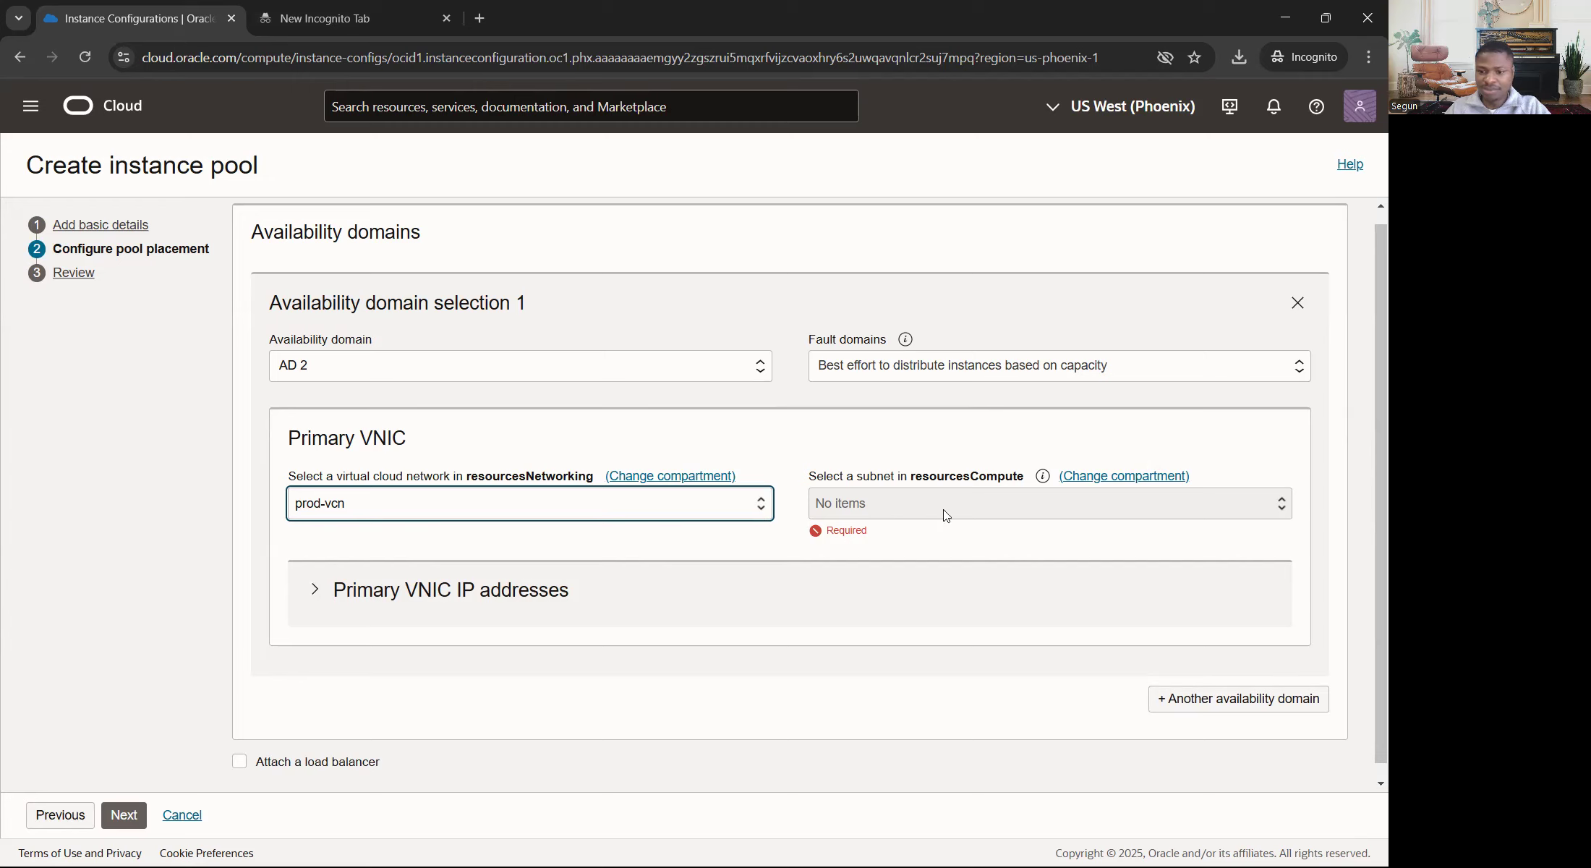
Step: Switch the subnet compartment to resourcesNetworking and select subnet-prod (regional) as the primary VNIC's subnet
left_click(1092, 476)
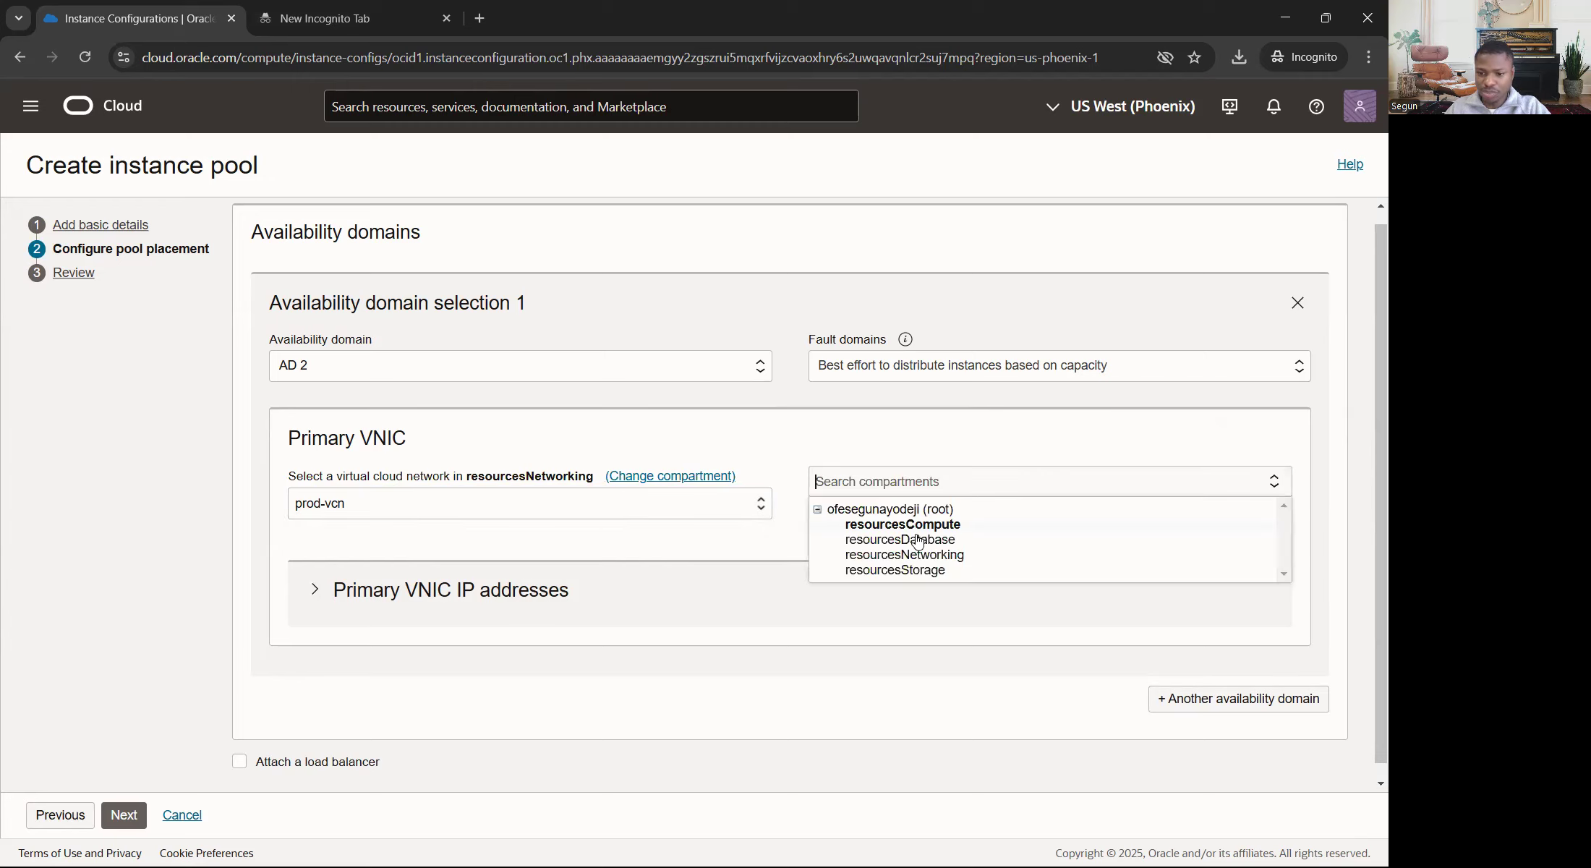
left_click(919, 555)
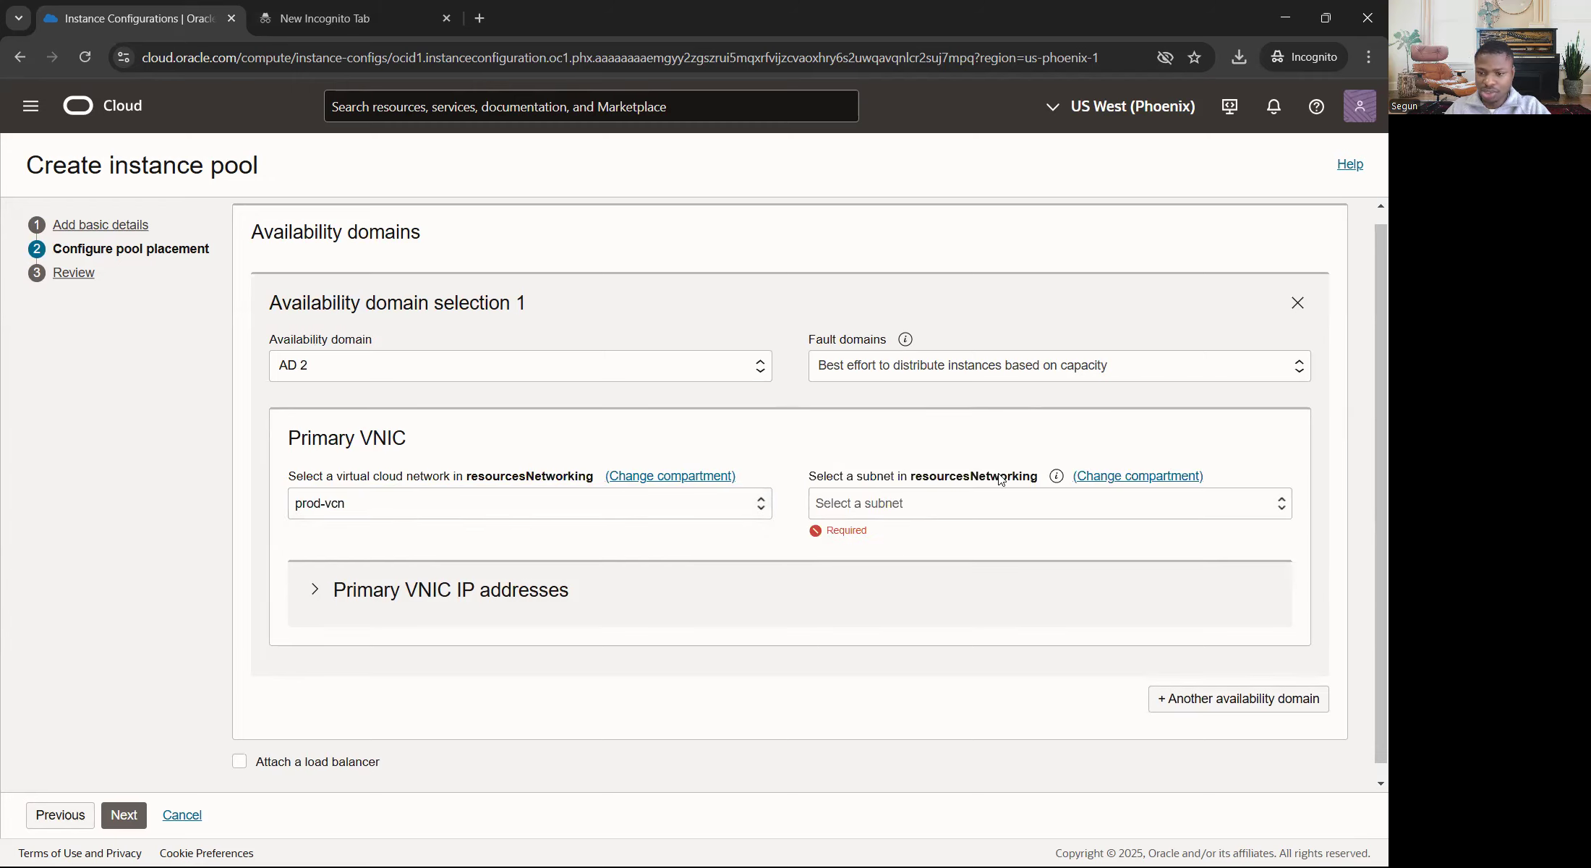
left_click(905, 513)
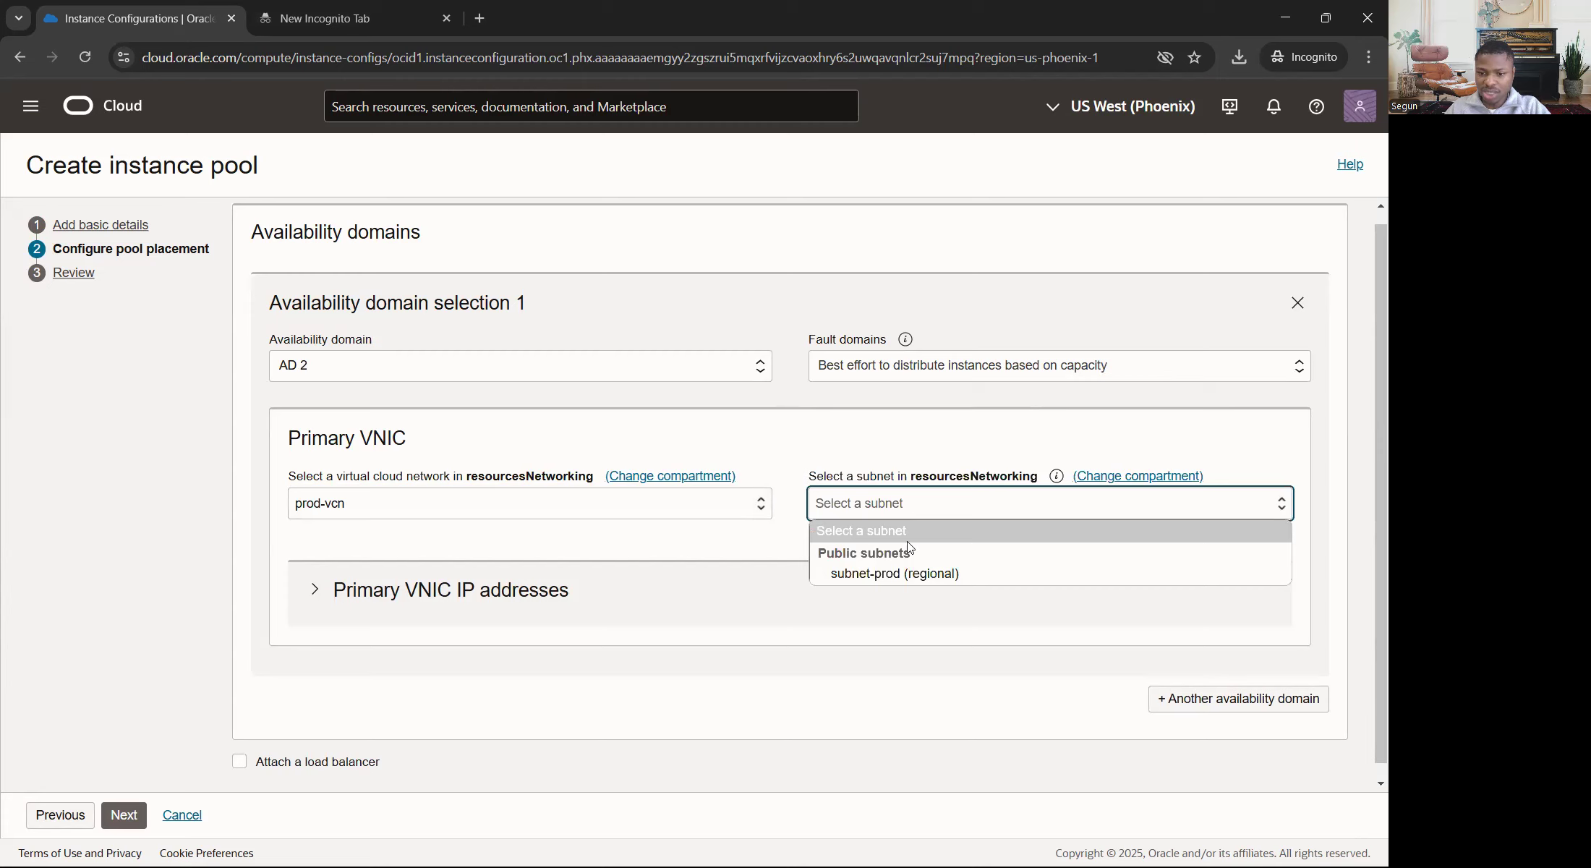
left_click(891, 576)
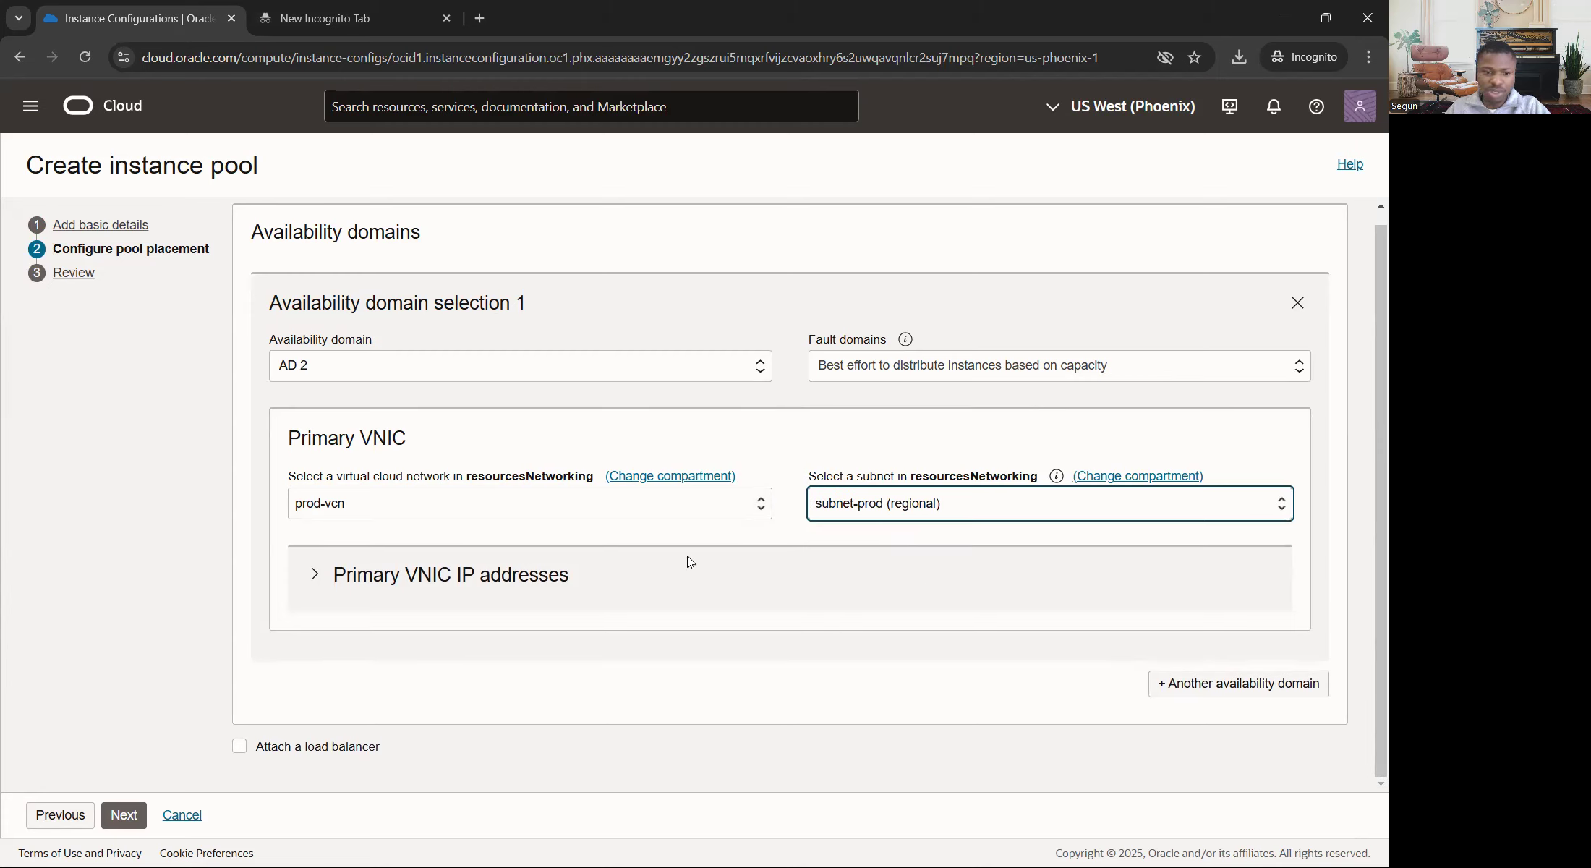
Step: Expand the primary VNIC IP addresses and examine the IPv4 and IPv6 assignment options
left_click(325, 585)
scroll(471, 626, "down", 1)
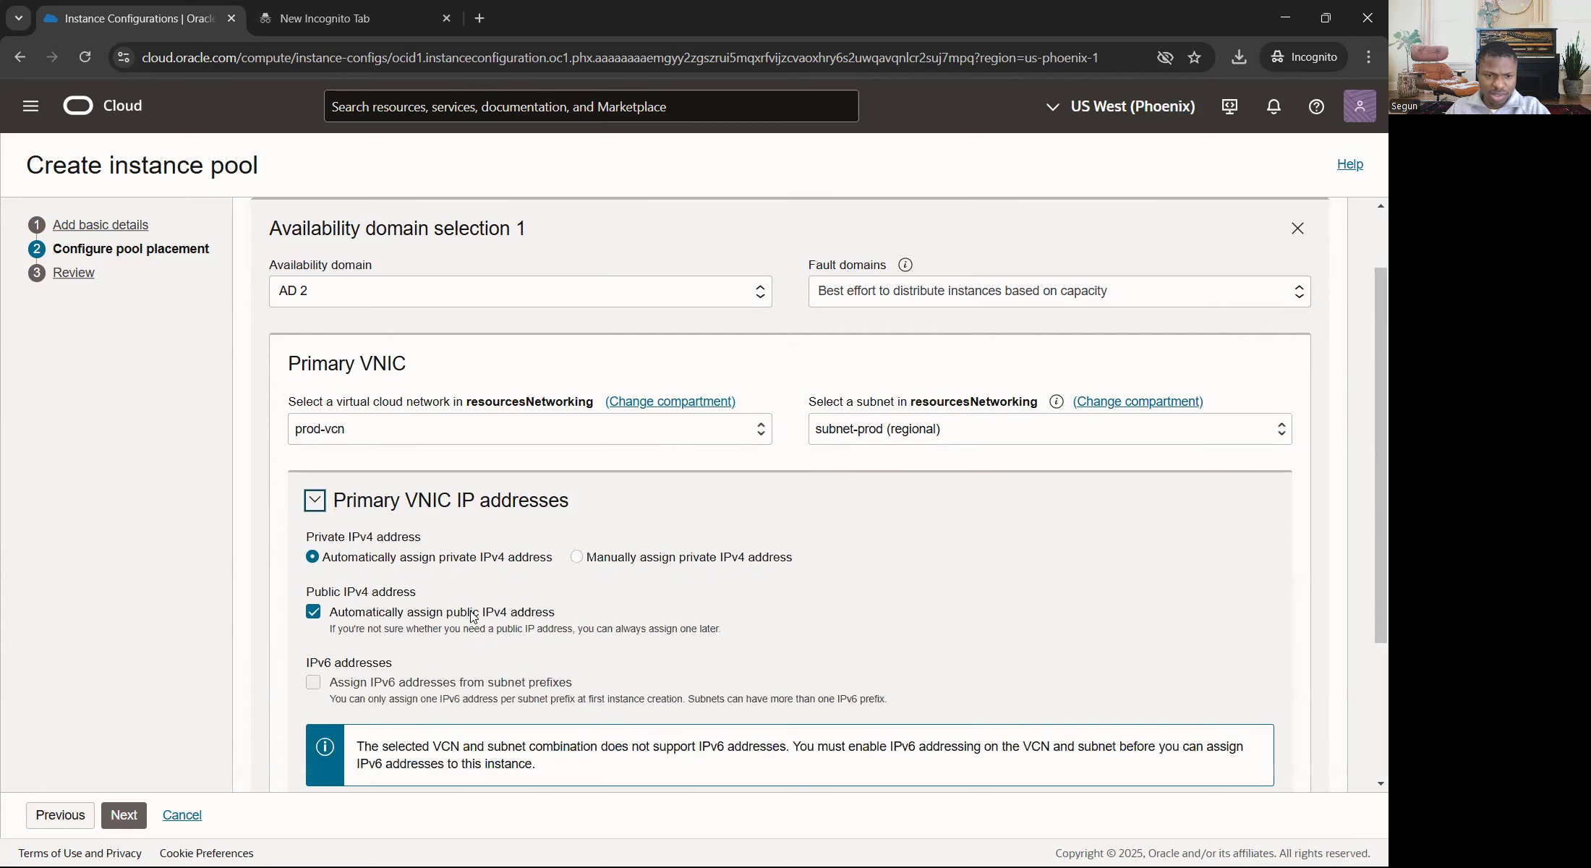
scroll(474, 616, "down", 3)
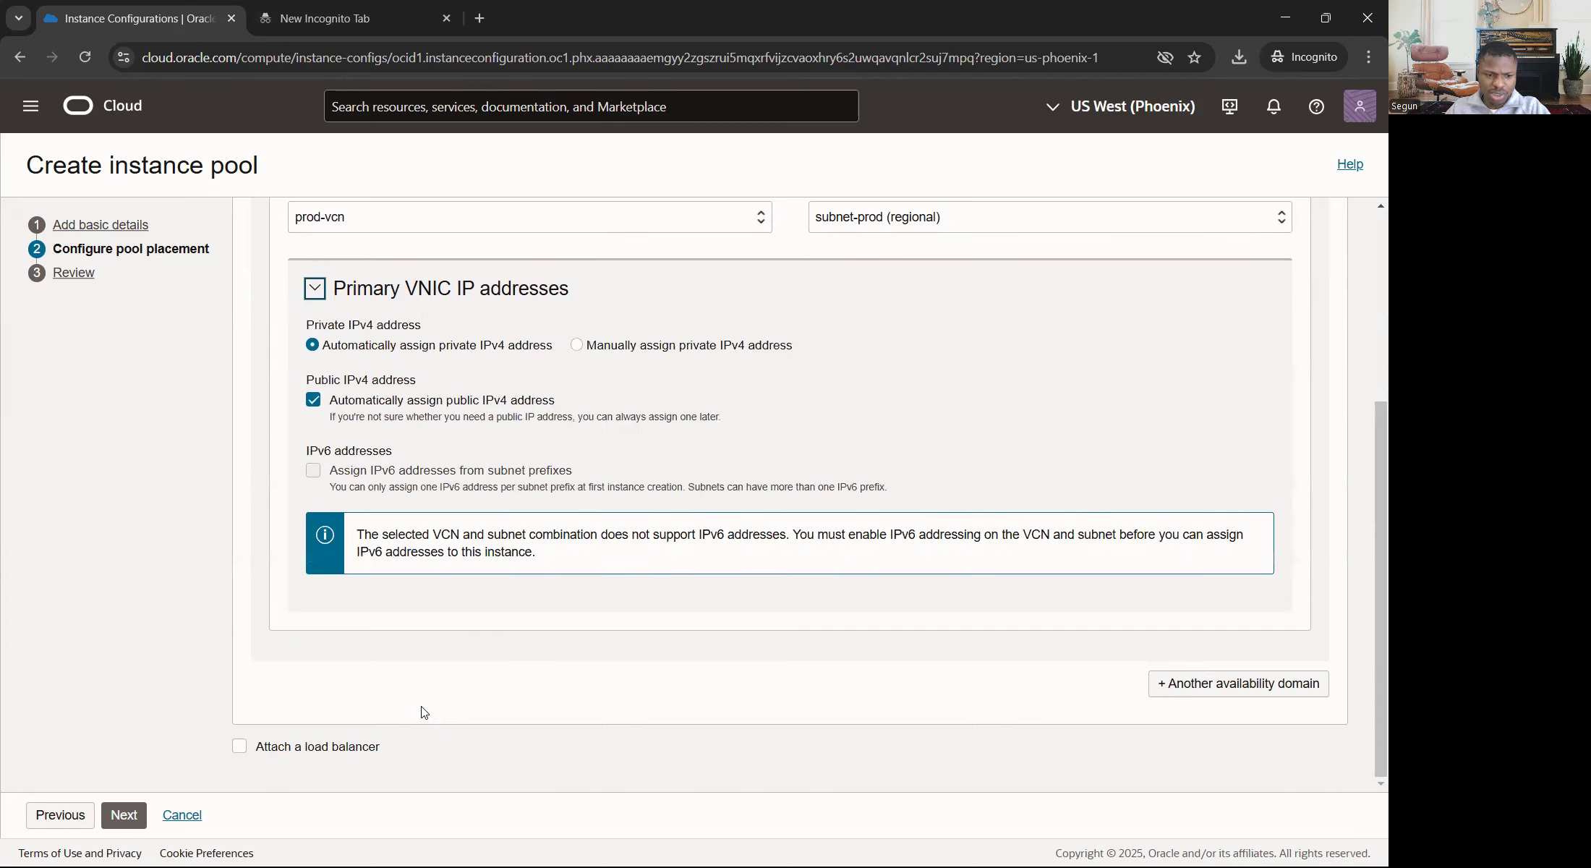
Step: Proceed to the review, check the target instance count, and create the instance pool
left_click(124, 815)
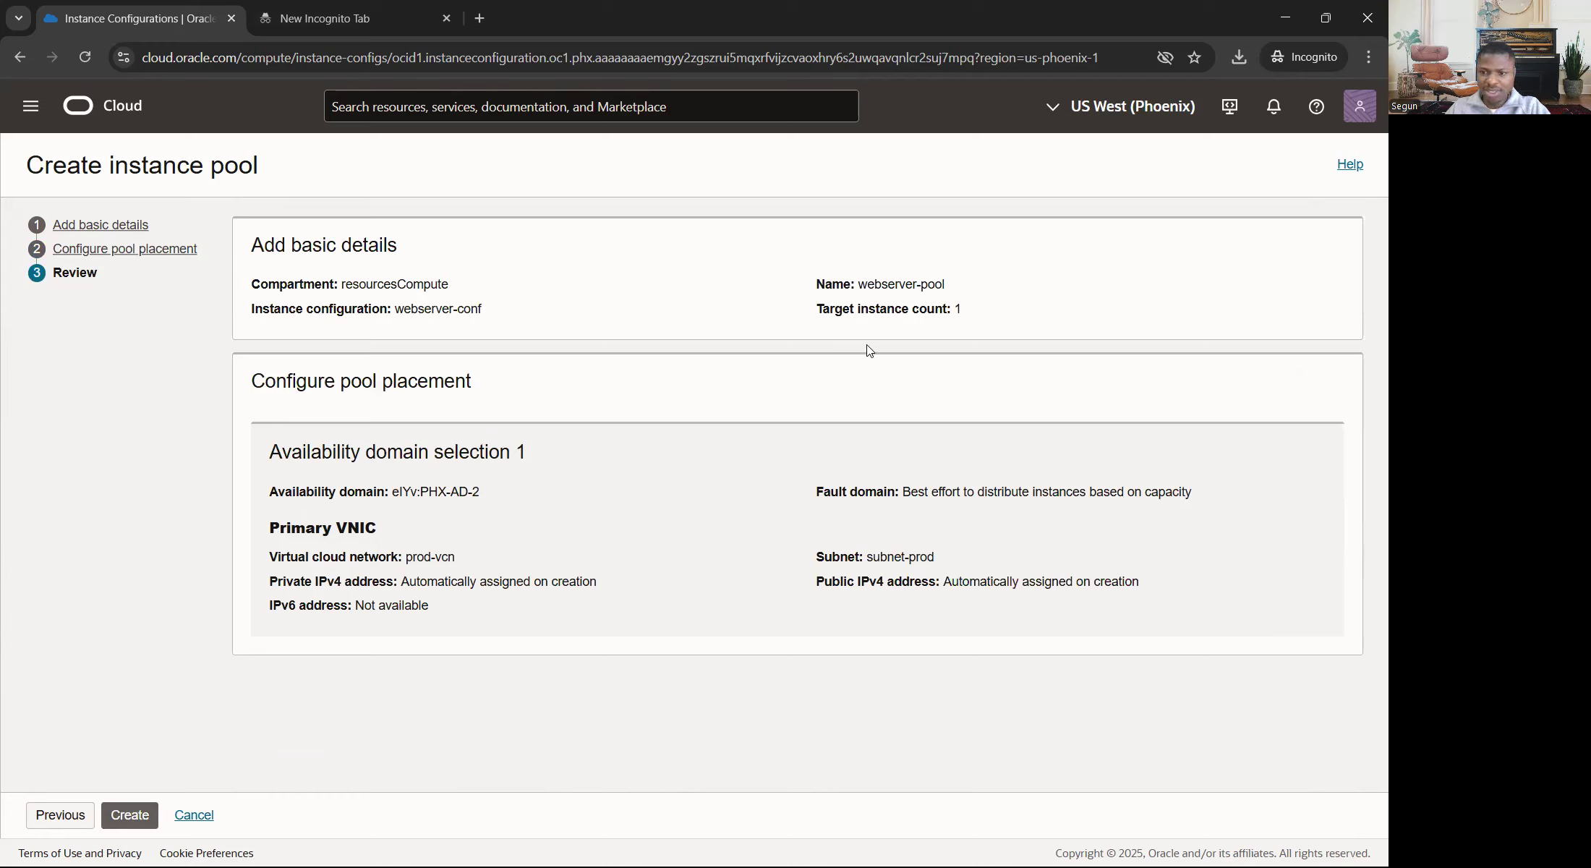
left_click_drag(969, 315, 803, 318)
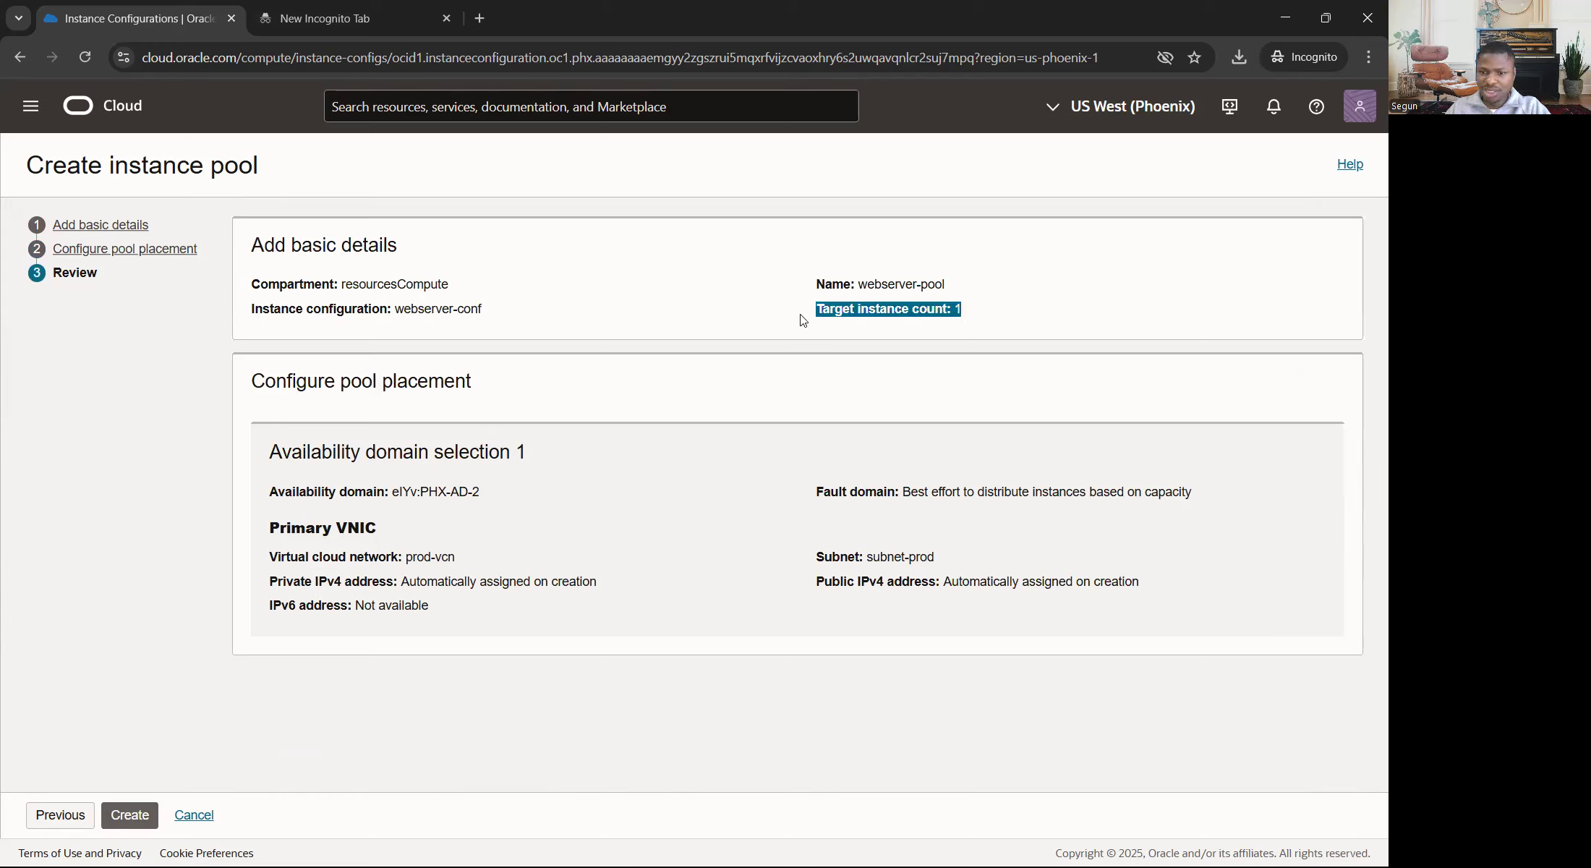
left_click(966, 322)
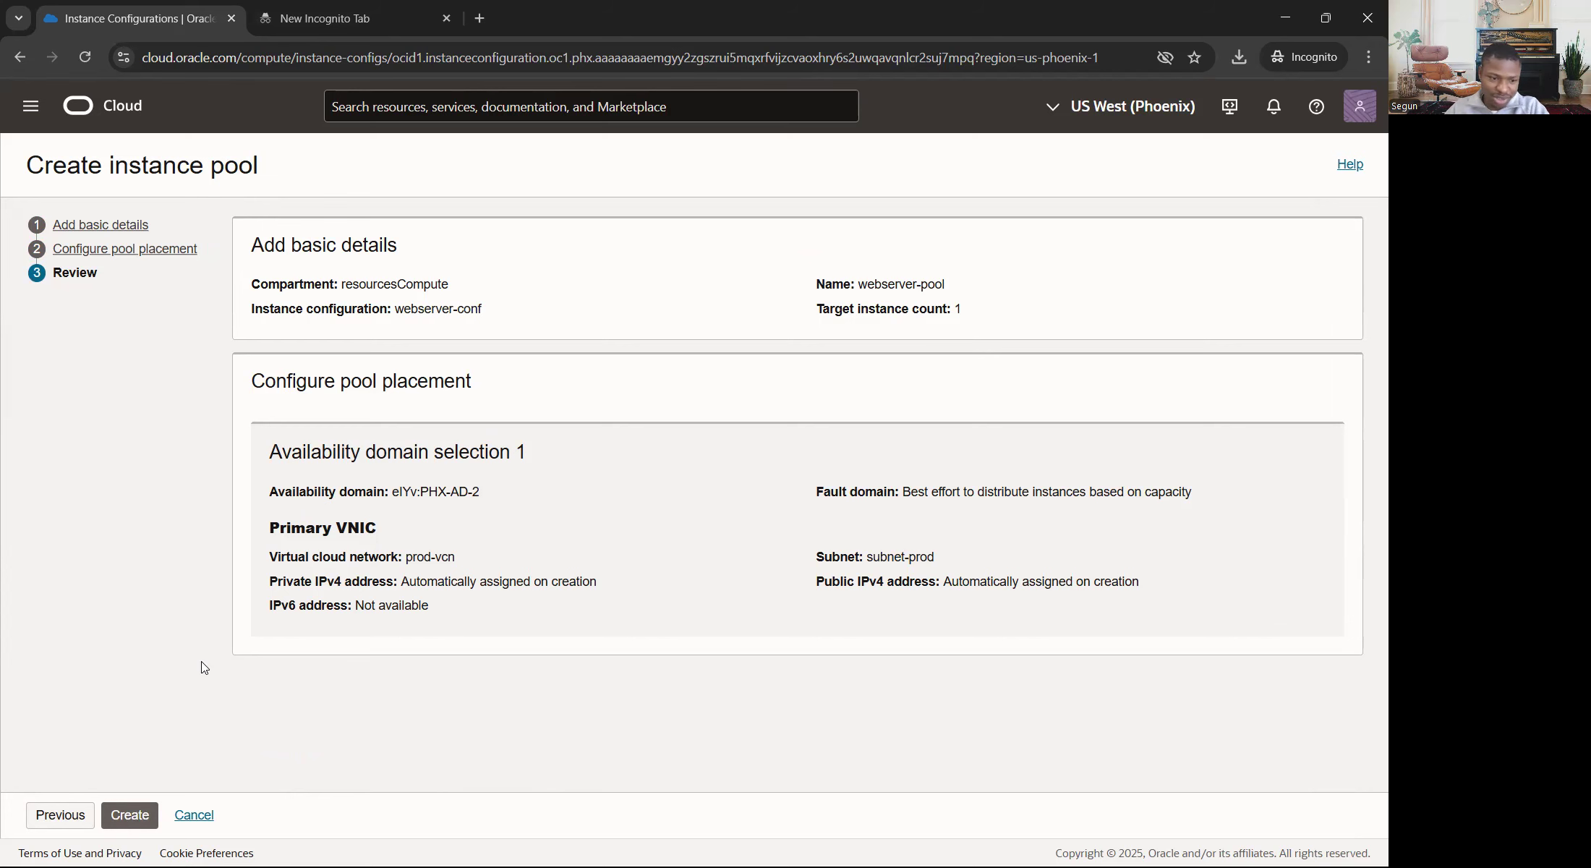
left_click(130, 815)
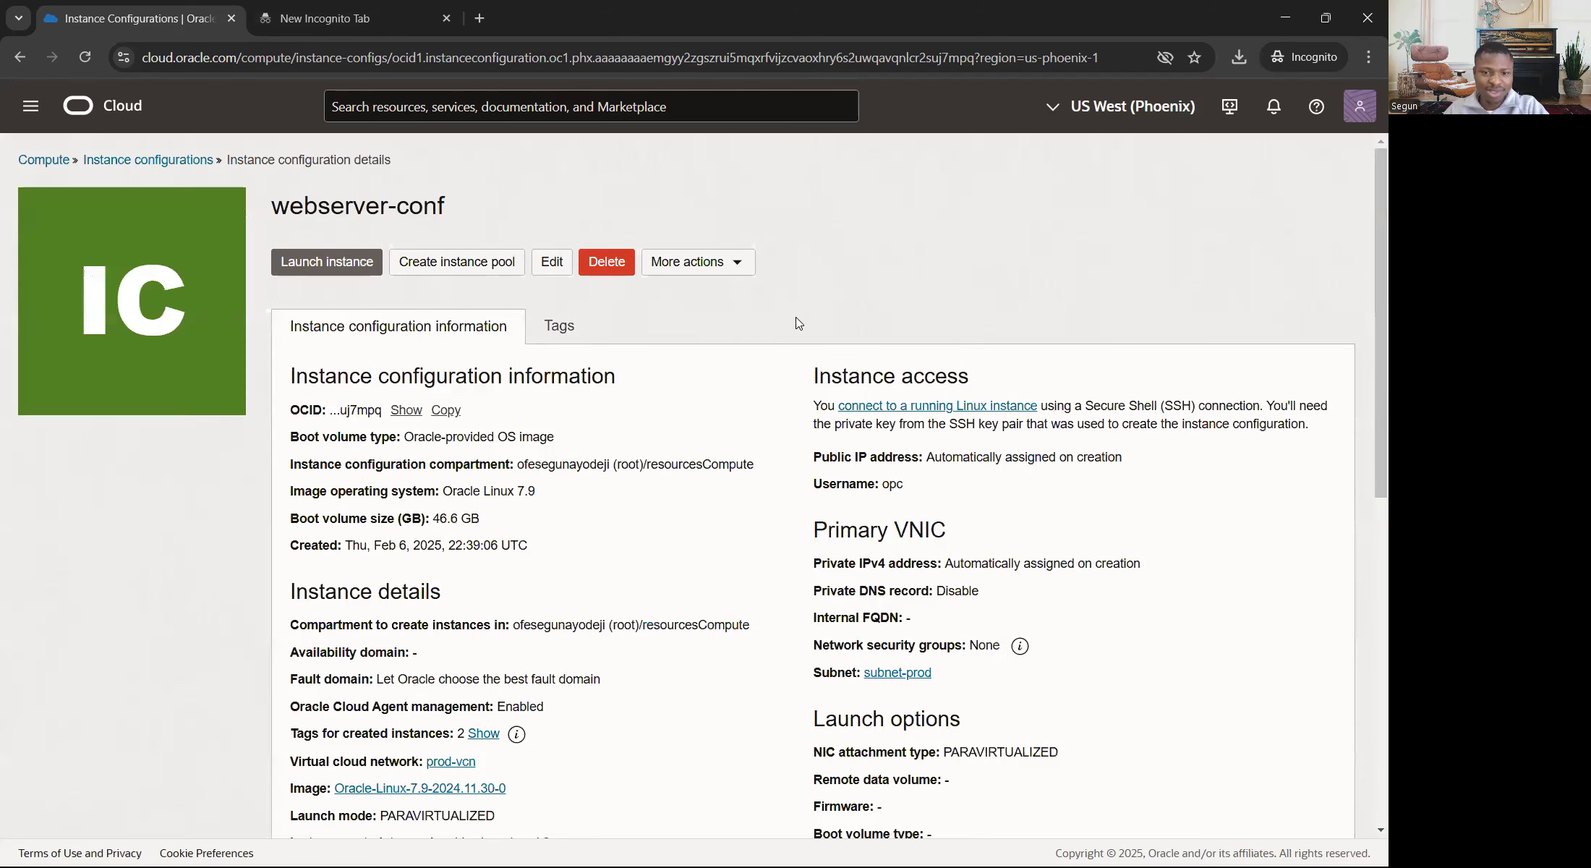
Step: Check the new pool's status and name, and find the instance it launched in the compute instances list
left_click_drag(89, 434, 197, 427)
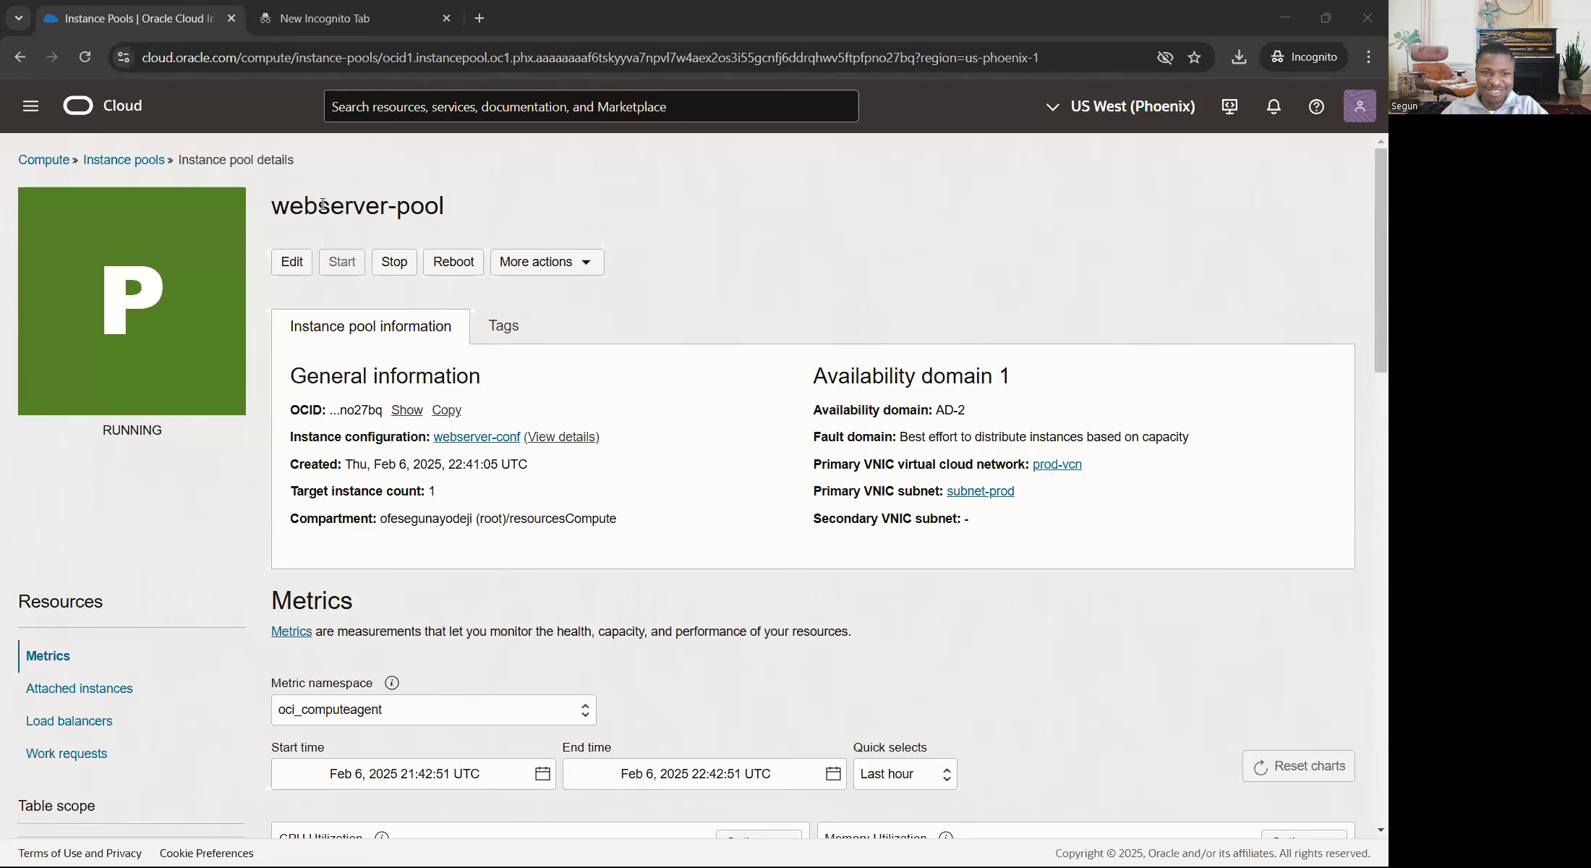
left_click_drag(270, 209, 470, 214)
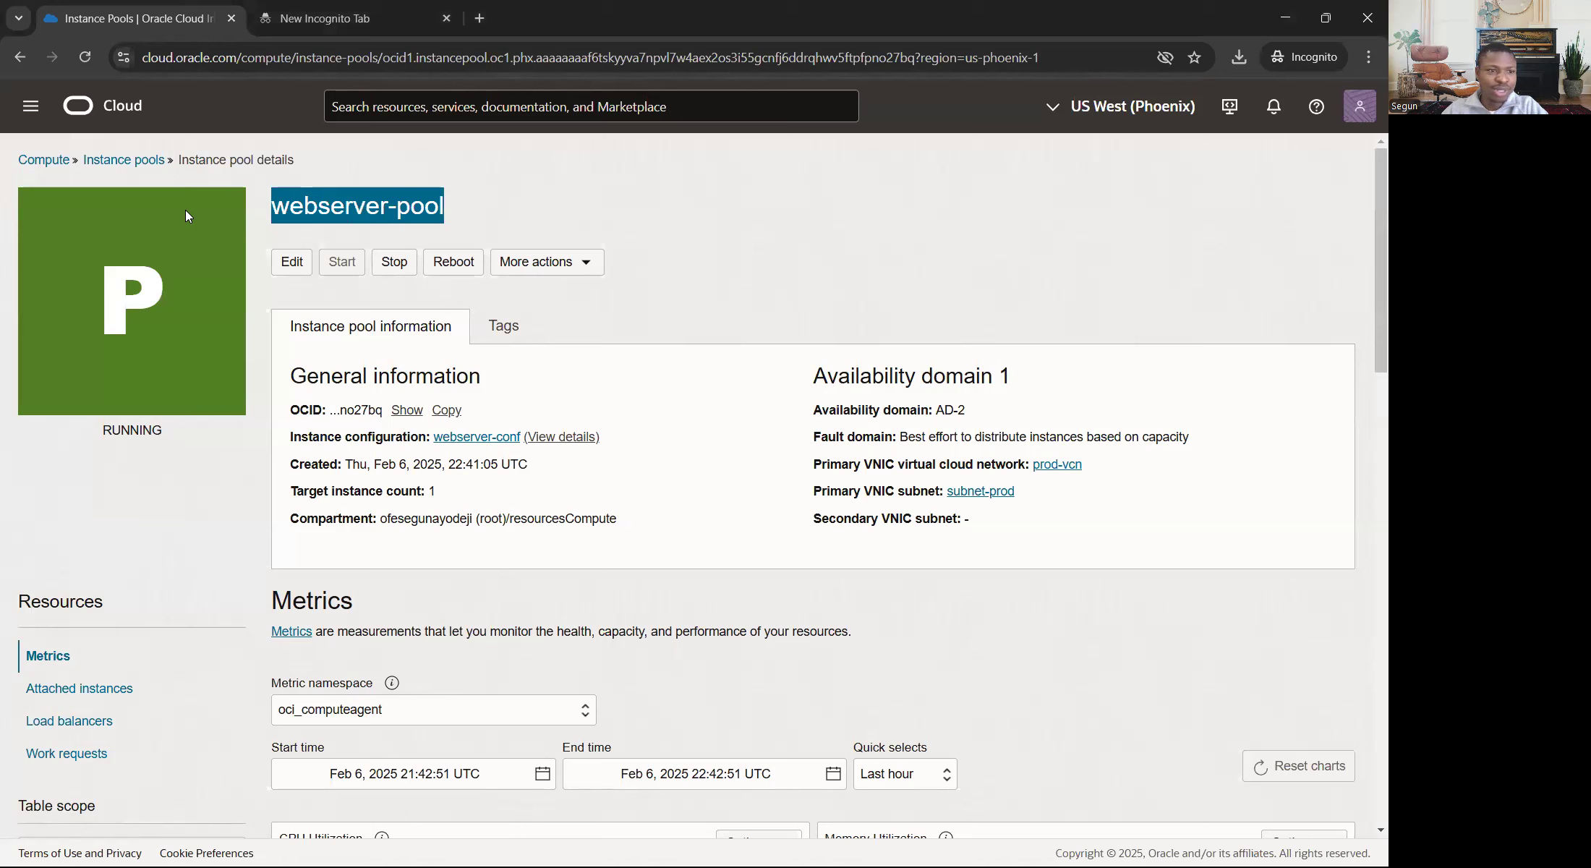
left_click(60, 165)
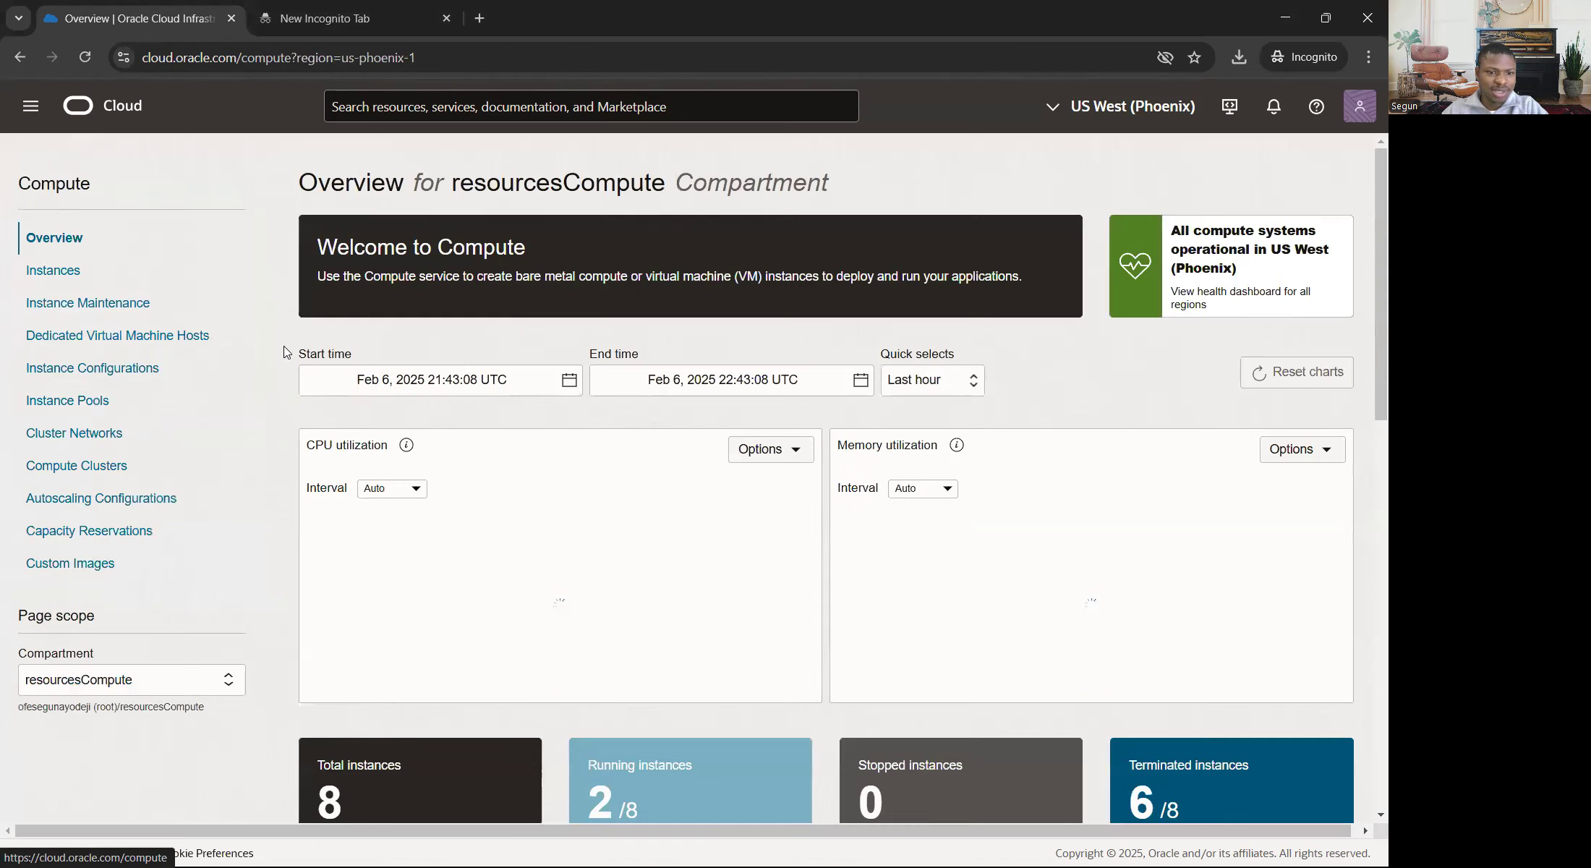
left_click(58, 271)
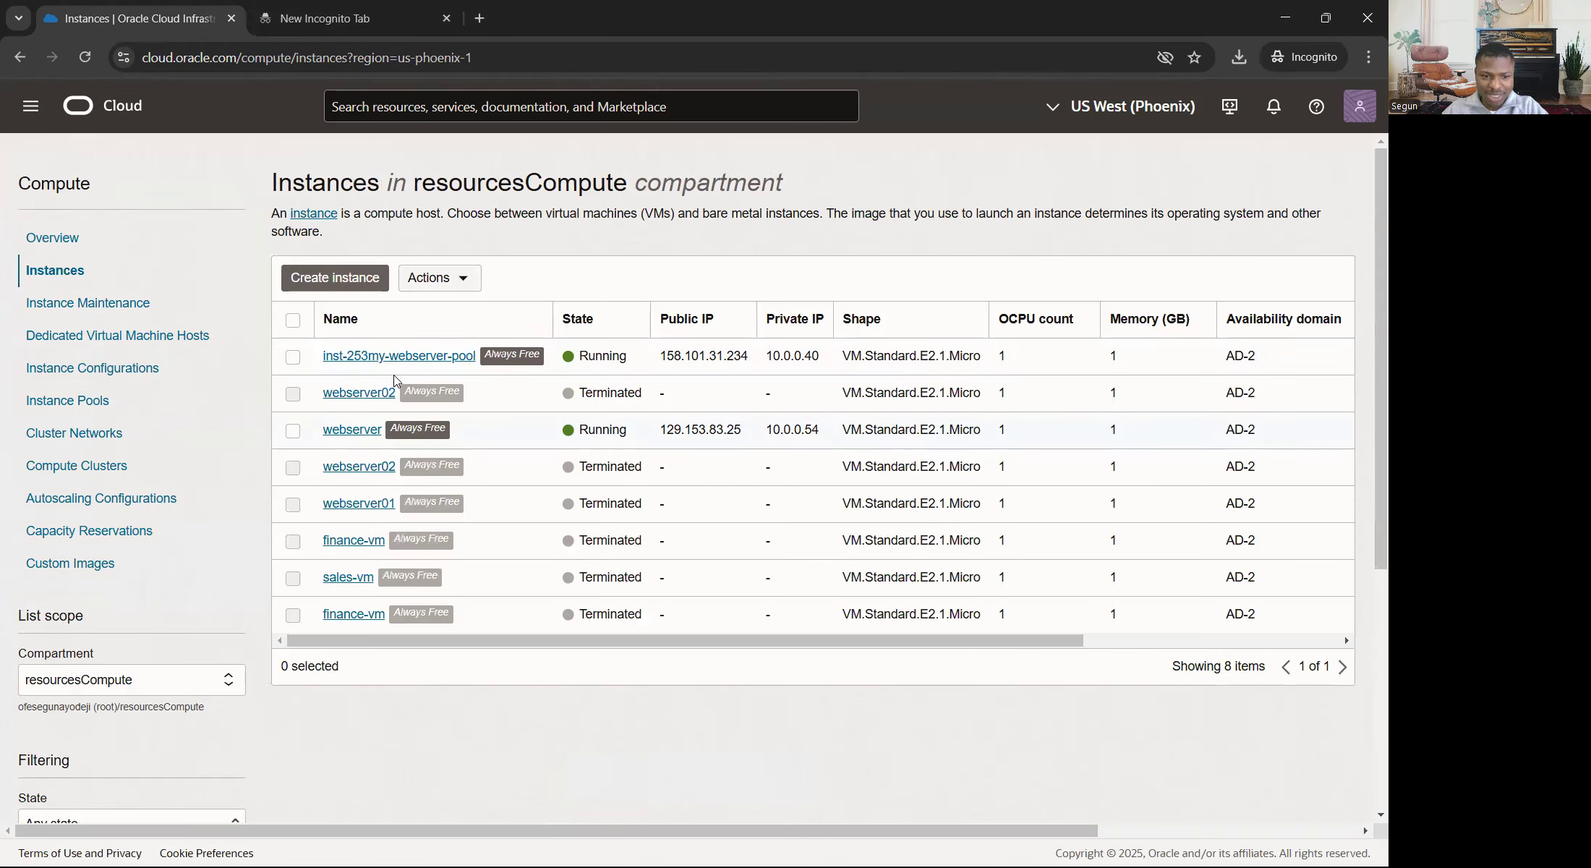
left_click_drag(323, 356, 478, 356)
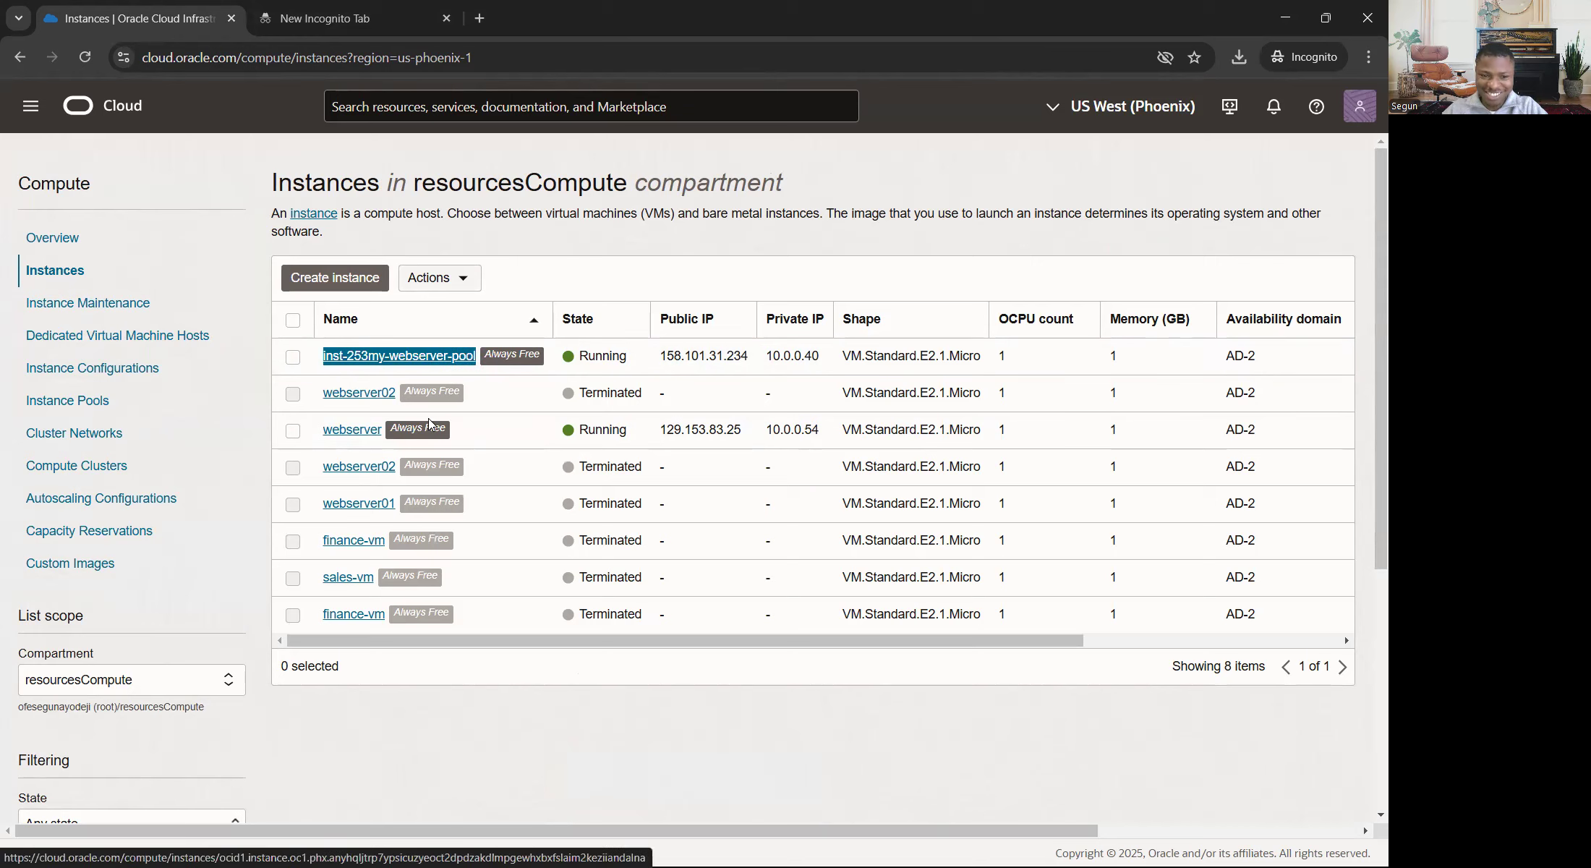